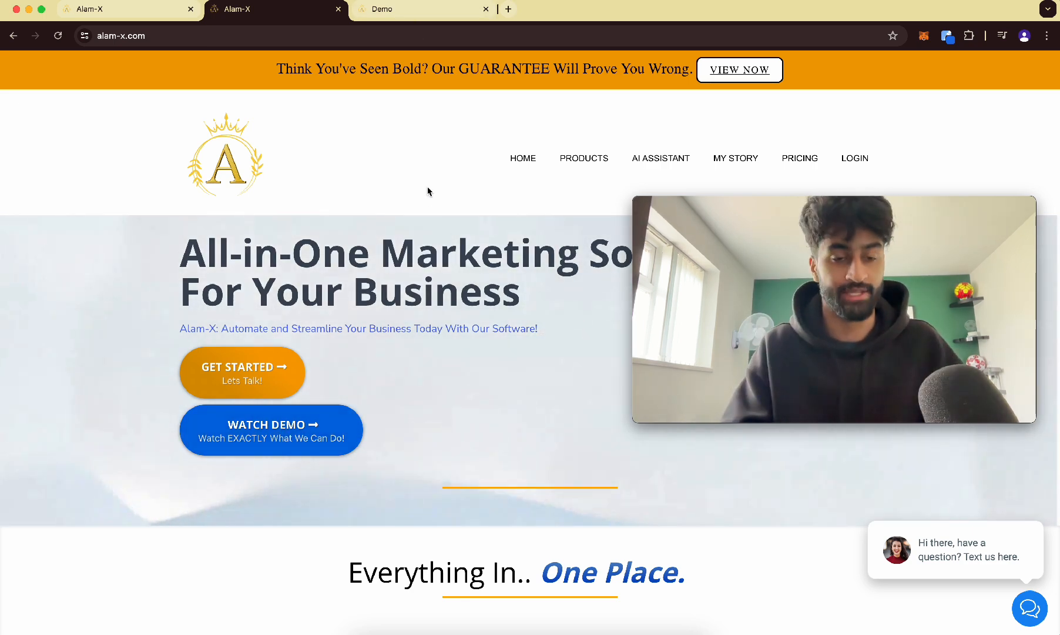
# Open the Demo tab and preview the page's embedded demo video.
pyautogui.click(387, 19)
pyautogui.scroll(2, 387, 333)
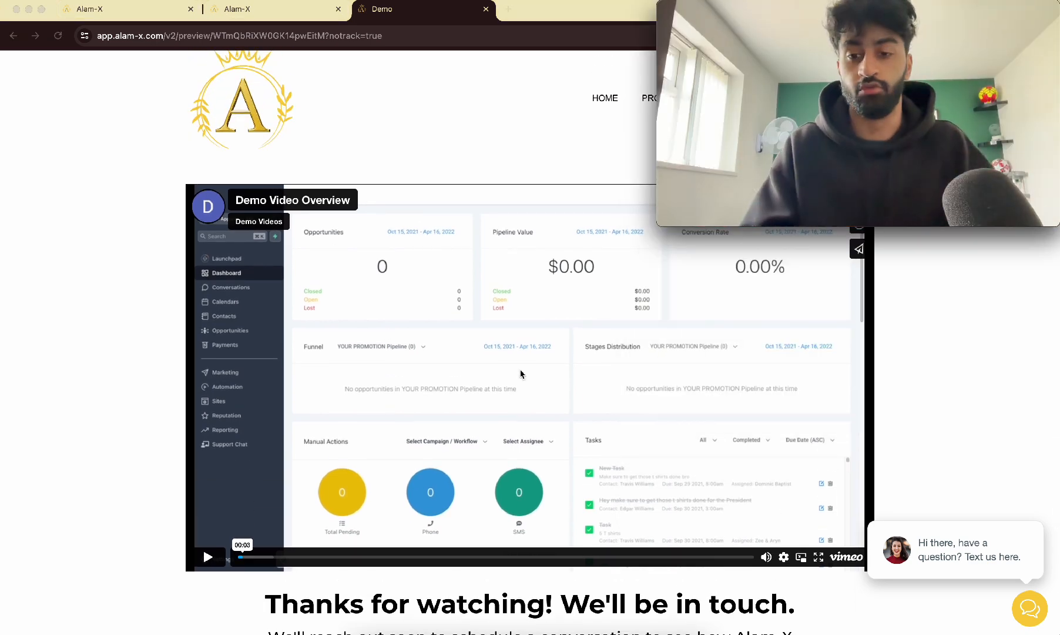
pyautogui.click(672, 576)
pyautogui.scroll(5, 754, 558)
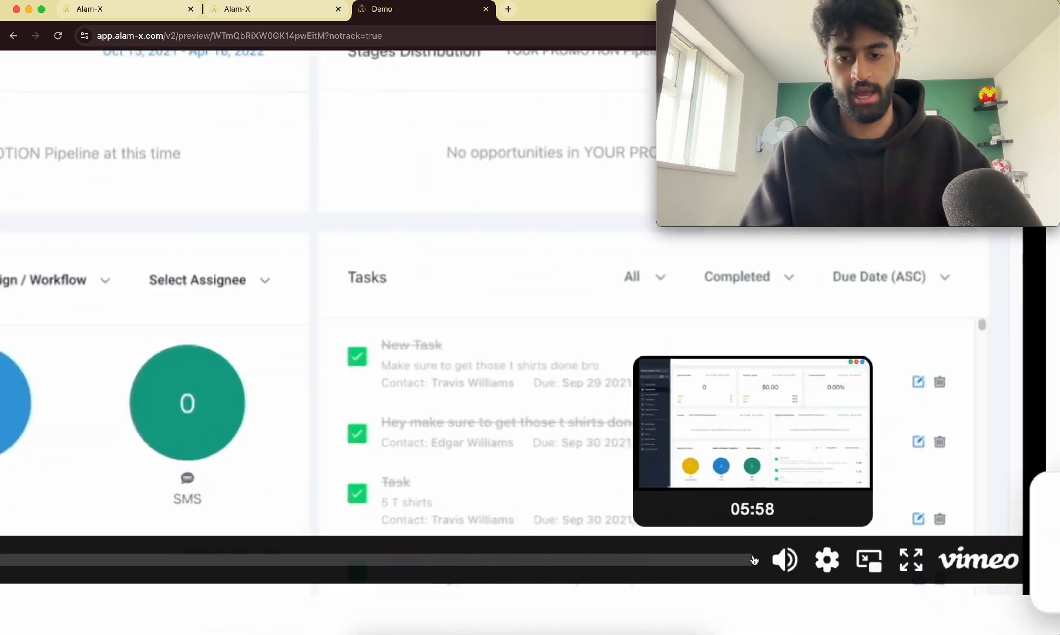
pyautogui.scroll(3, 754, 559)
pyautogui.scroll(-8, 760, 556)
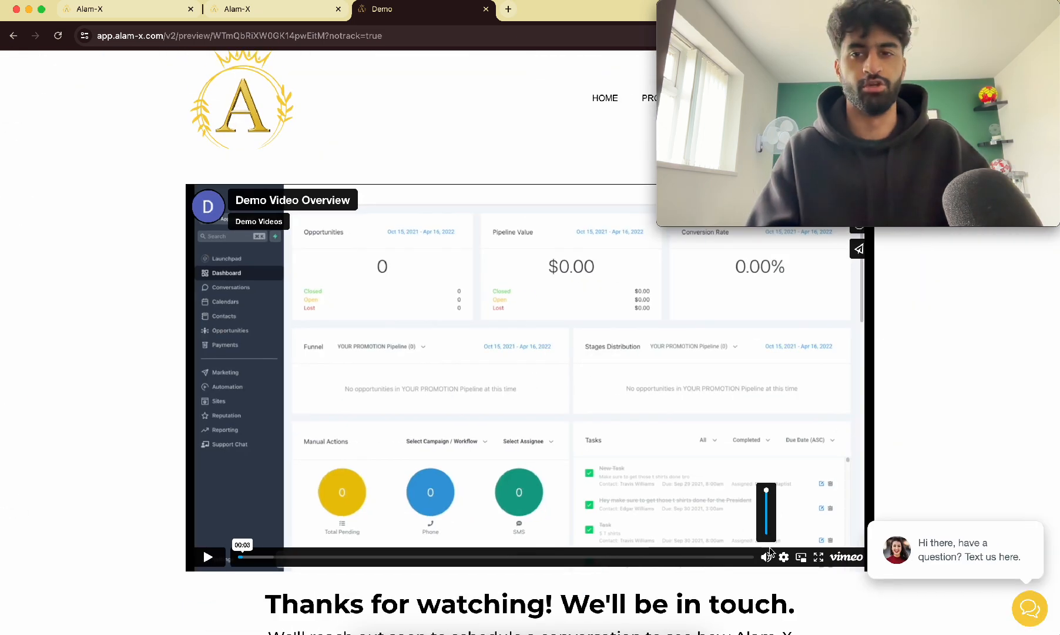
pyautogui.click(270, 10)
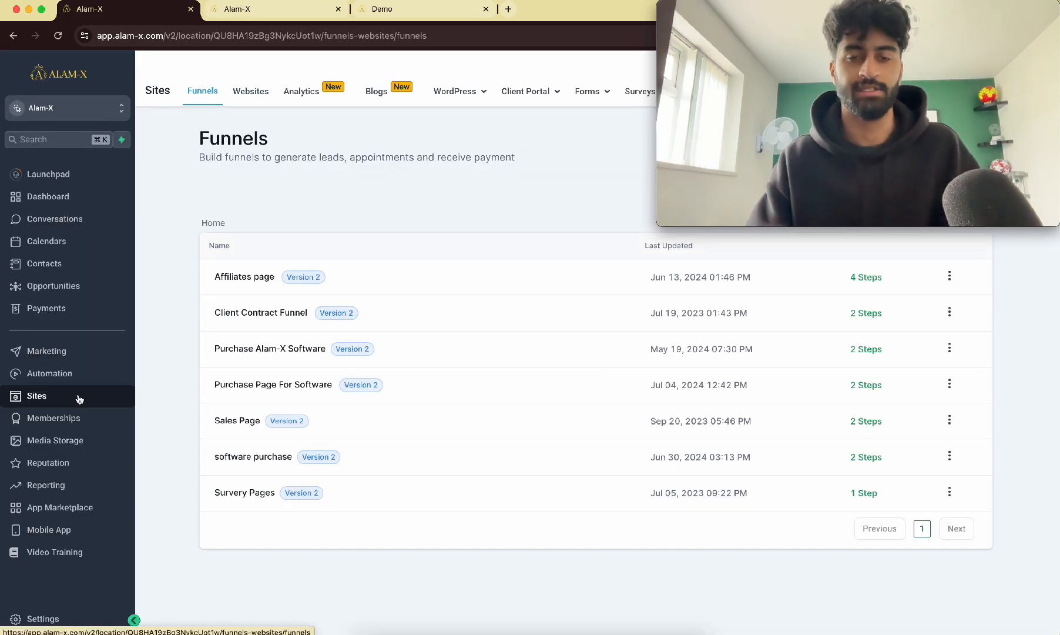
# Open the DEMO FORM in the form builder and inspect its First Name field settings.
pyautogui.moveTo(573, 100)
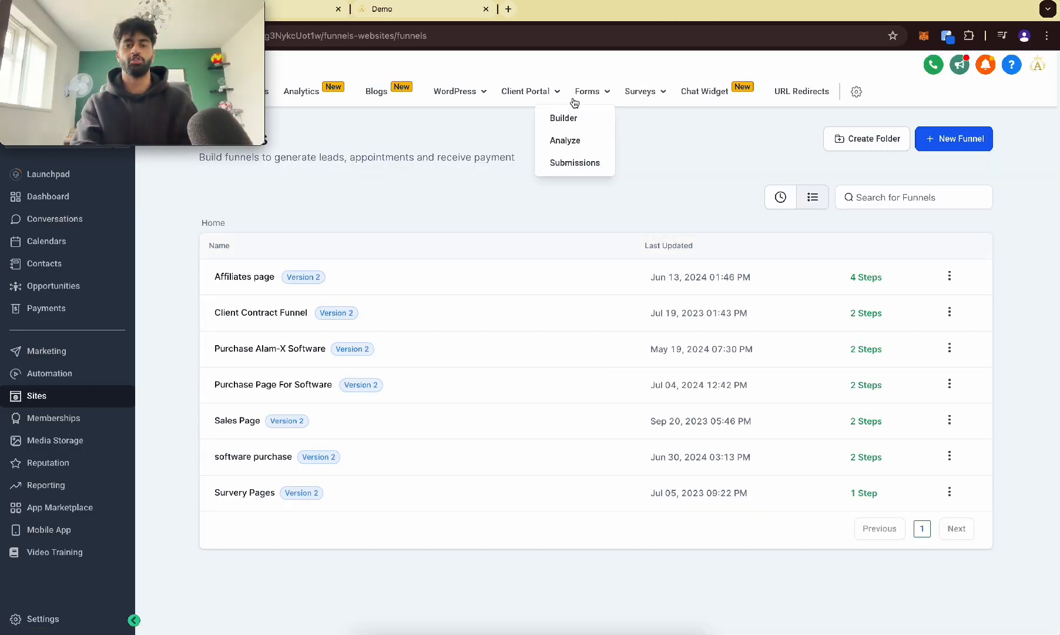
pyautogui.click(587, 115)
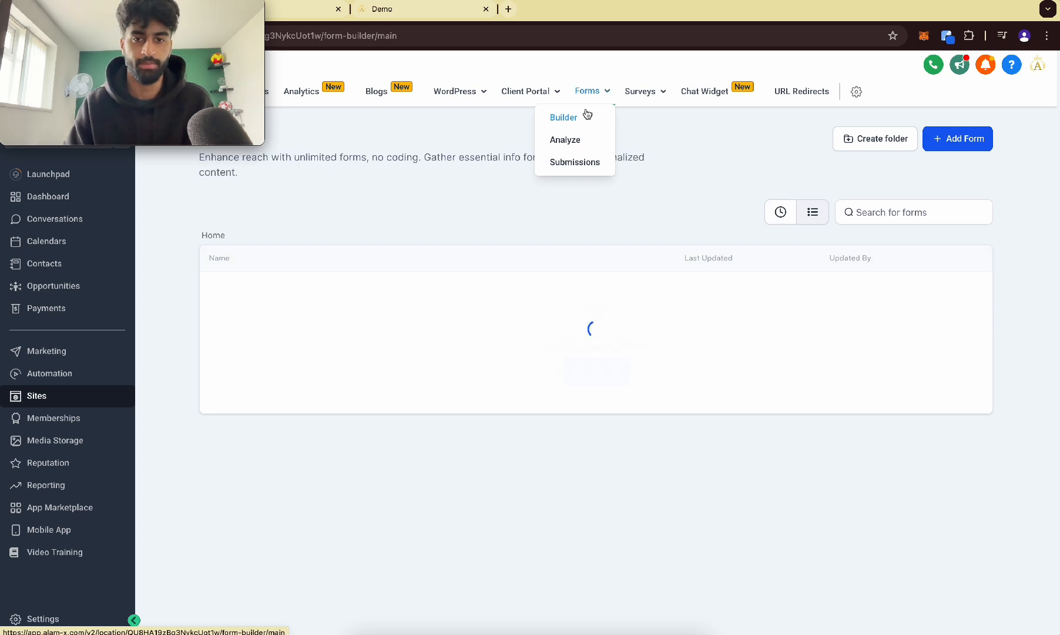
pyautogui.click(963, 142)
pyautogui.click(973, 88)
pyautogui.doubleClick(516, 68)
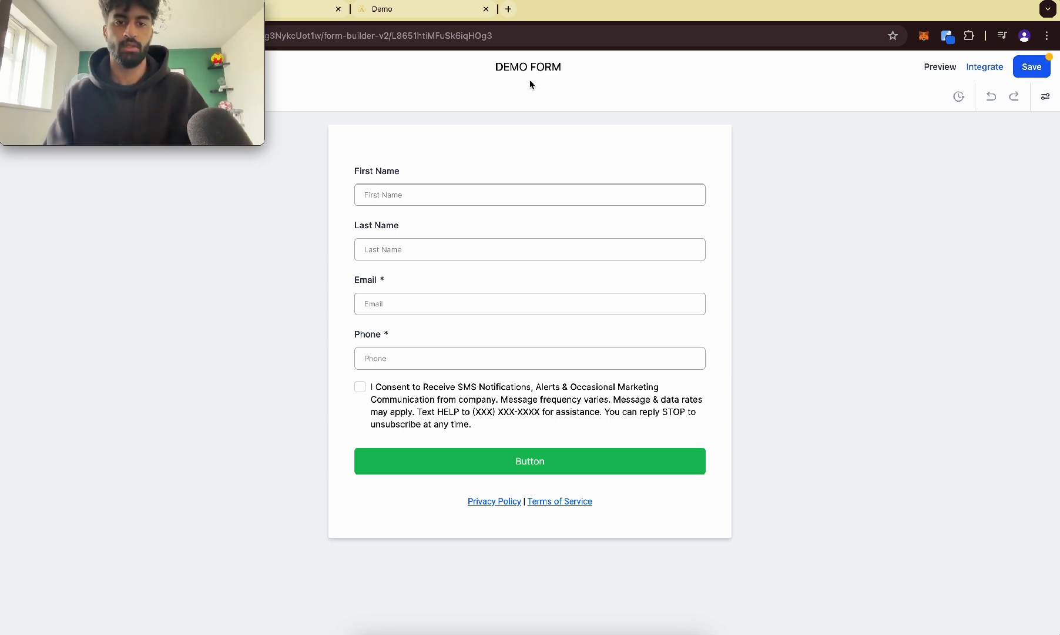
pyautogui.click(505, 185)
pyautogui.click(494, 147)
pyautogui.click(471, 187)
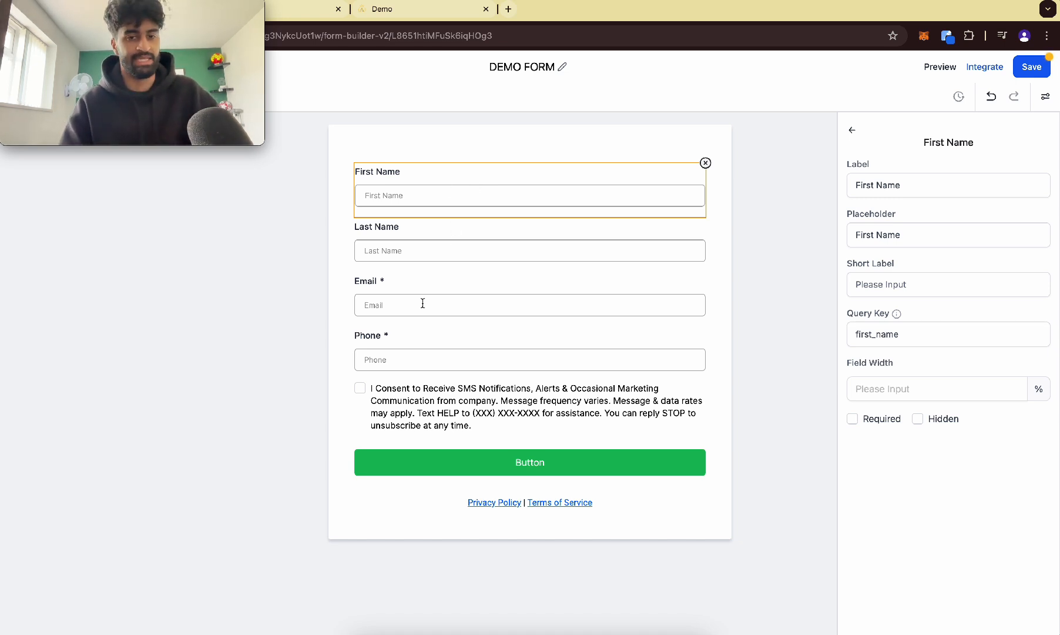
# Change the form button's background colour to yellow-green by shifting the hue slider.
pyautogui.click(481, 464)
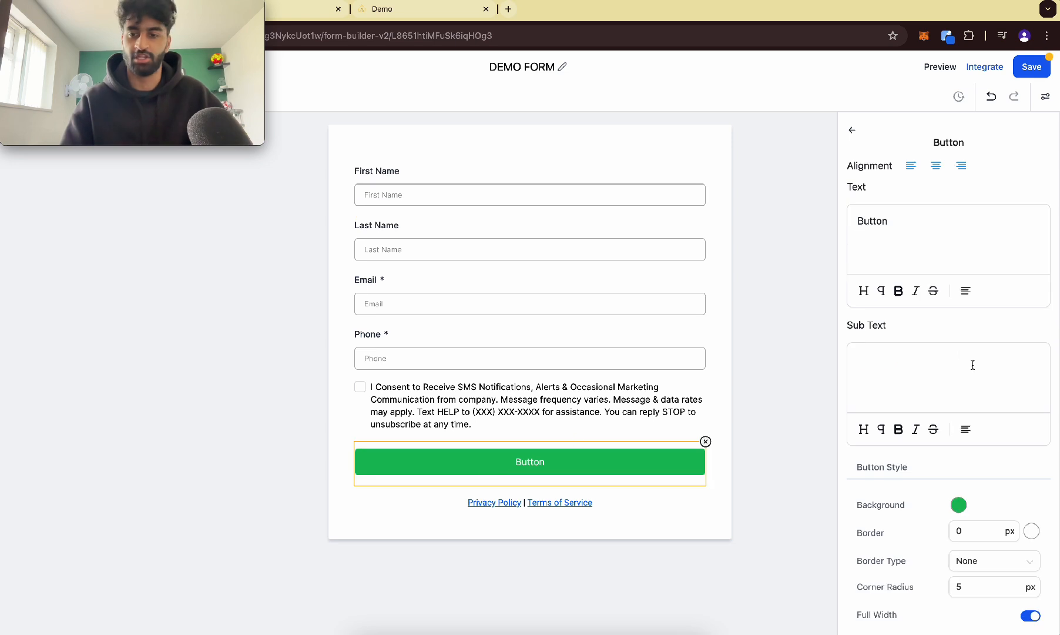
pyautogui.click(959, 504)
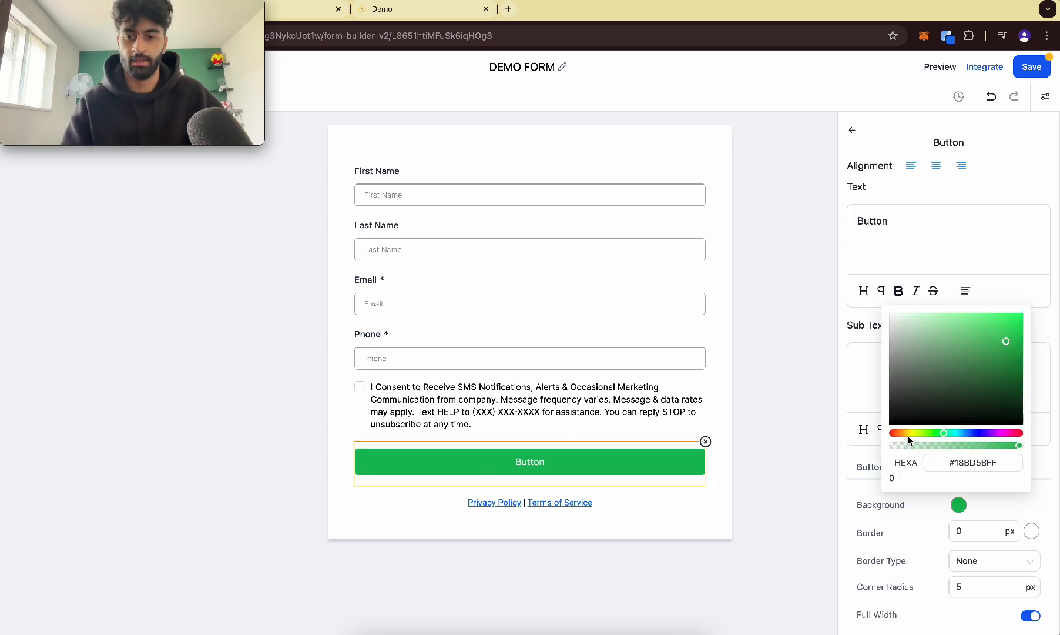
pyautogui.moveTo(908, 435); pyautogui.dragTo(913, 435)
# Delete the SMS consent terms-and-conditions checkbox from the form.
pyautogui.click(408, 391)
pyautogui.click(423, 388)
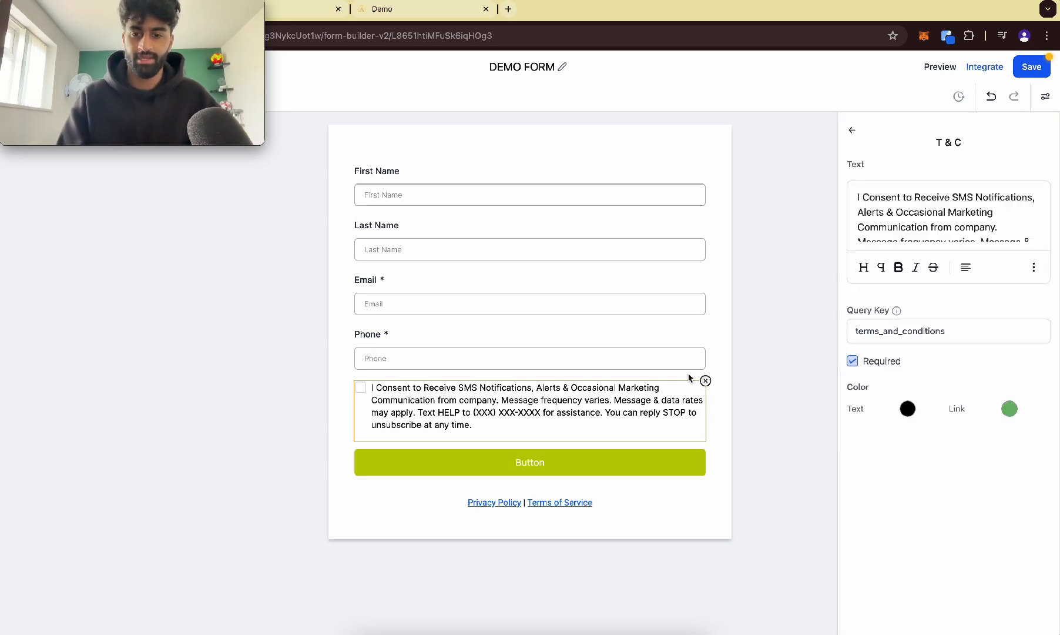
pyautogui.click(704, 381)
# Open the form's styles and options and try layout types, settling on a single-column form.
pyautogui.click(497, 296)
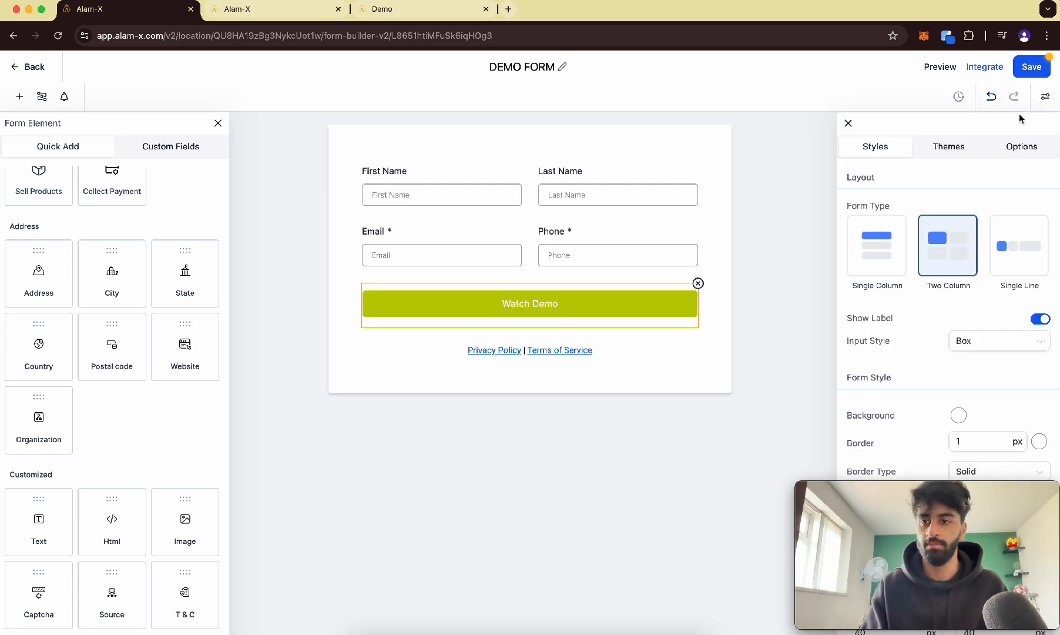
pyautogui.click(1045, 97)
pyautogui.click(1045, 96)
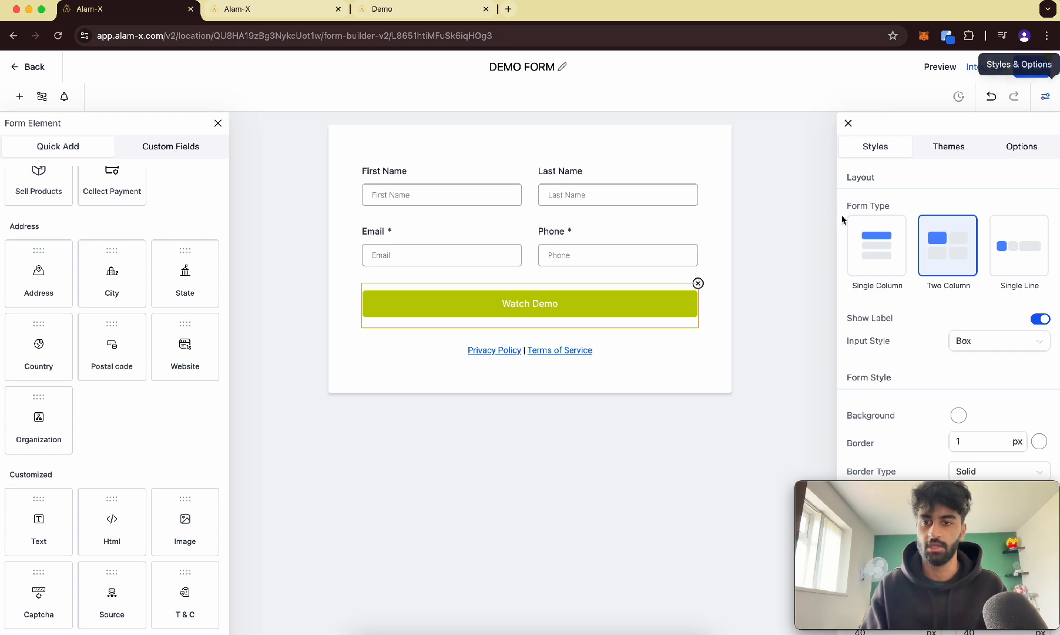
pyautogui.click(883, 252)
pyautogui.click(1002, 248)
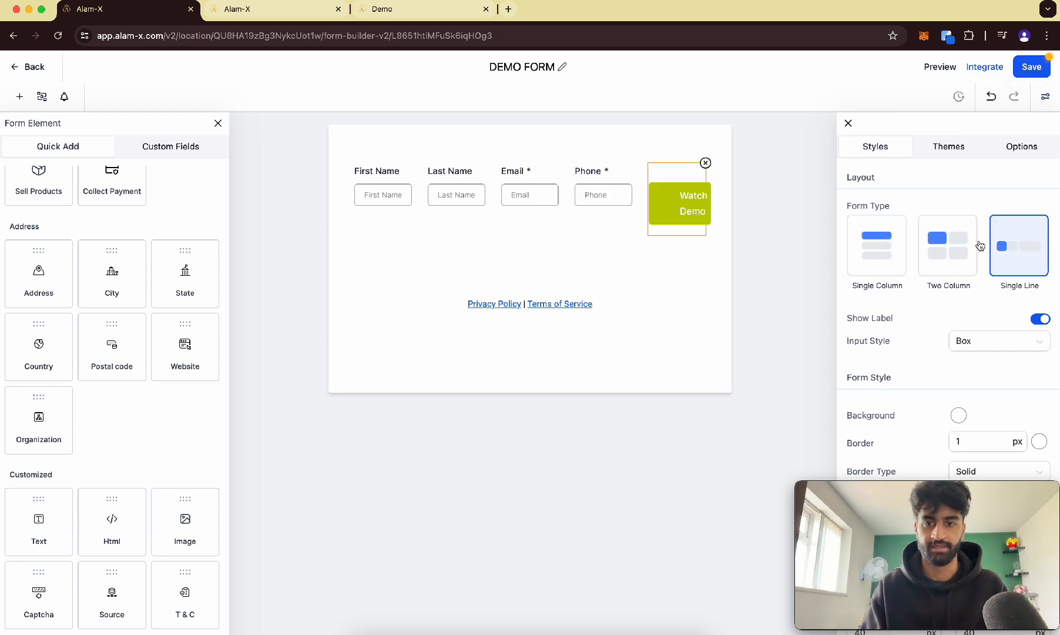
pyautogui.click(935, 242)
# Browse the form themes, then set the form's On Submit action to Open URL.
pyautogui.scroll(10, 956, 385)
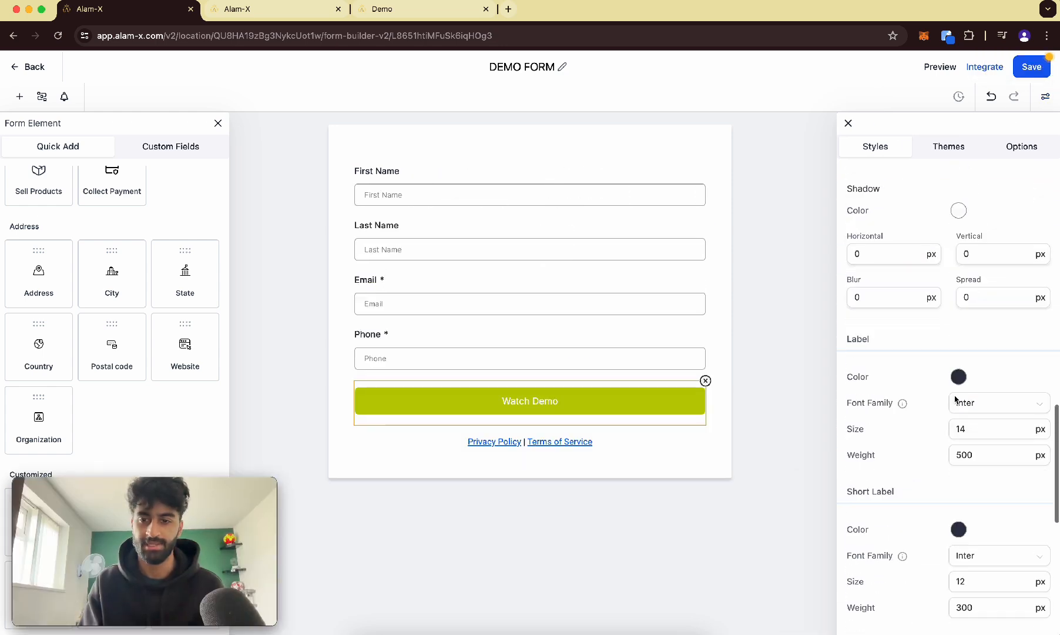
pyautogui.scroll(4, 955, 400)
pyautogui.click(949, 146)
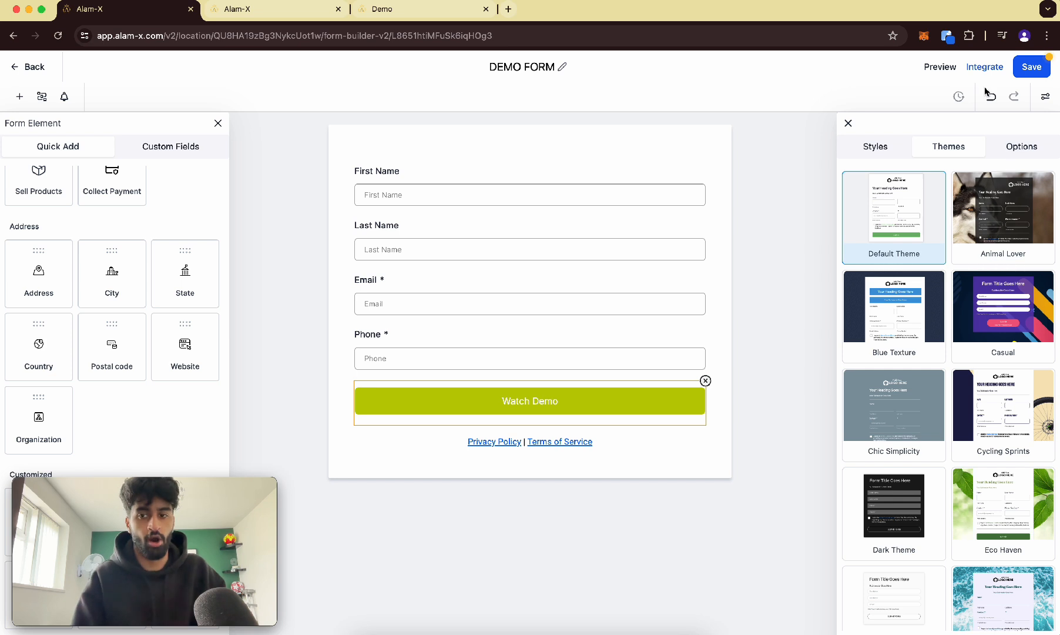
pyautogui.click(1022, 148)
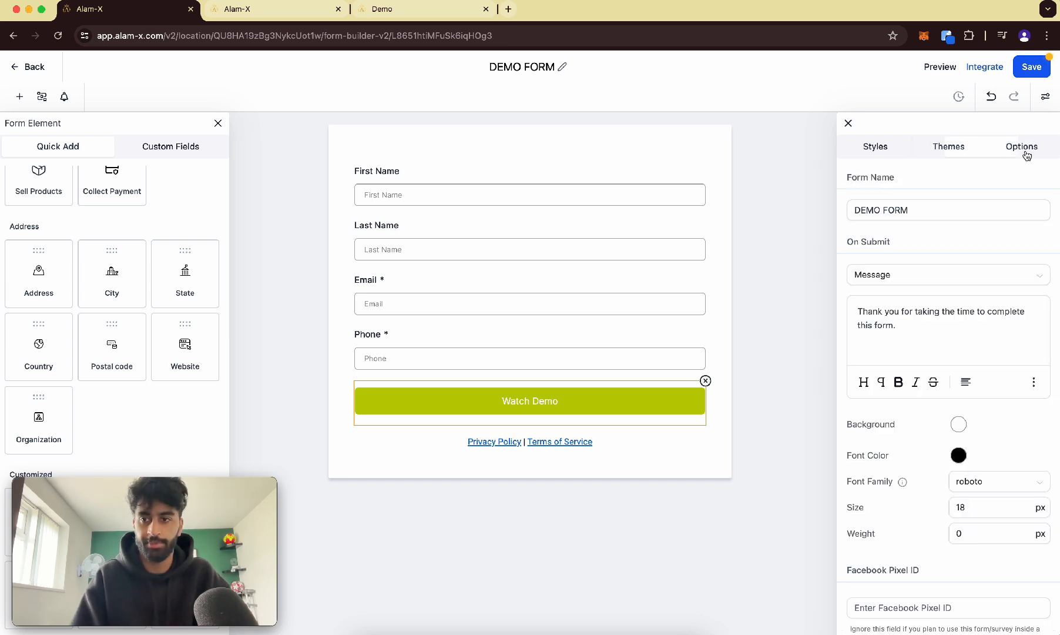
pyautogui.click(901, 279)
pyautogui.click(900, 301)
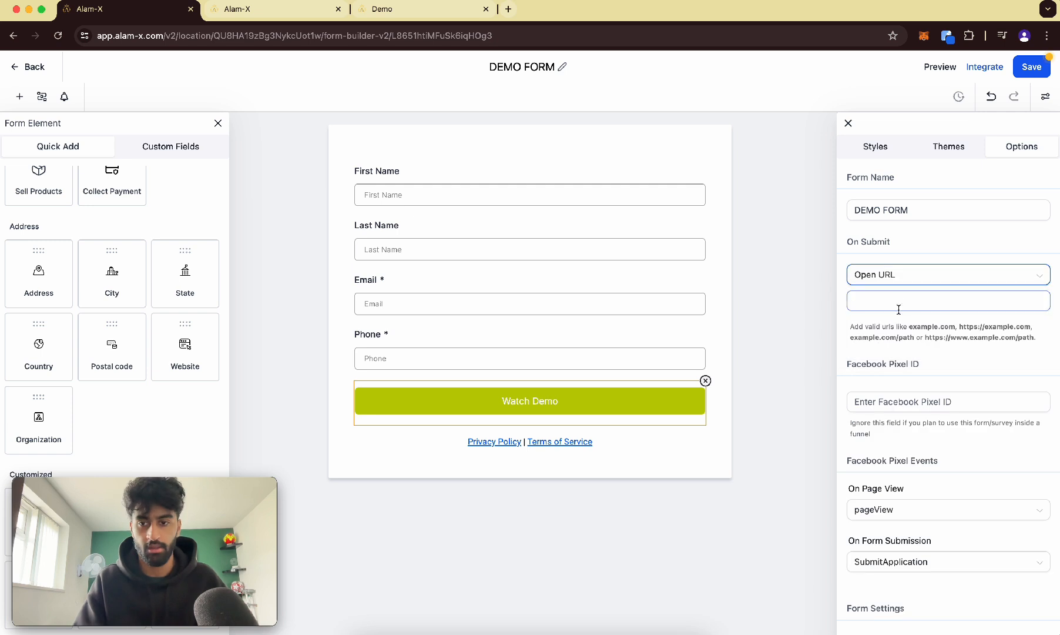
# Copy the demo page's URL into the On Submit redirect URL field and save the form.
pyautogui.click(387, 15)
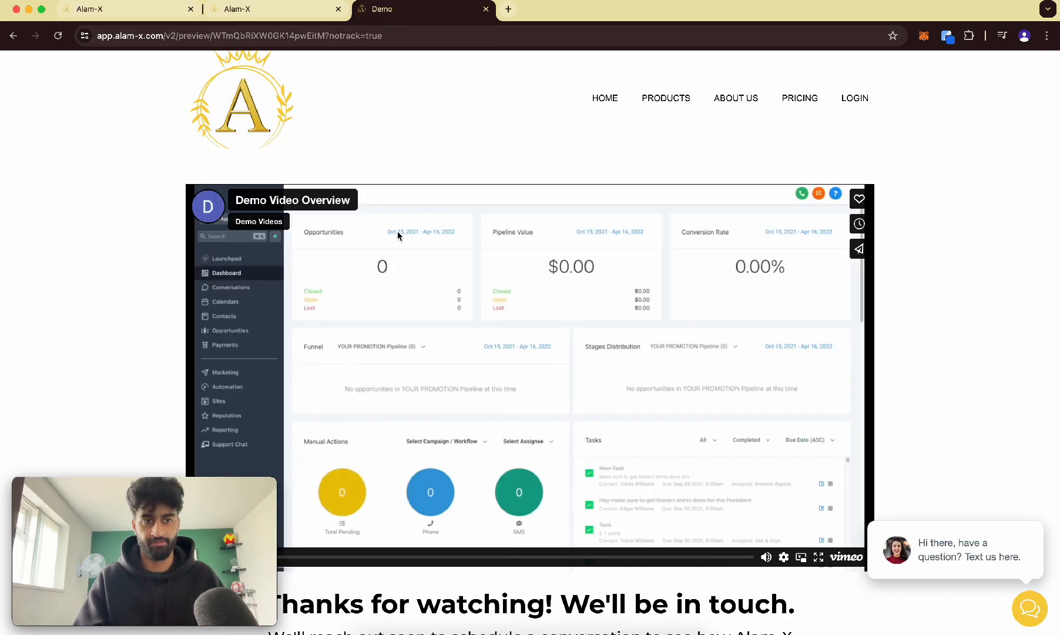
pyautogui.click(262, 35)
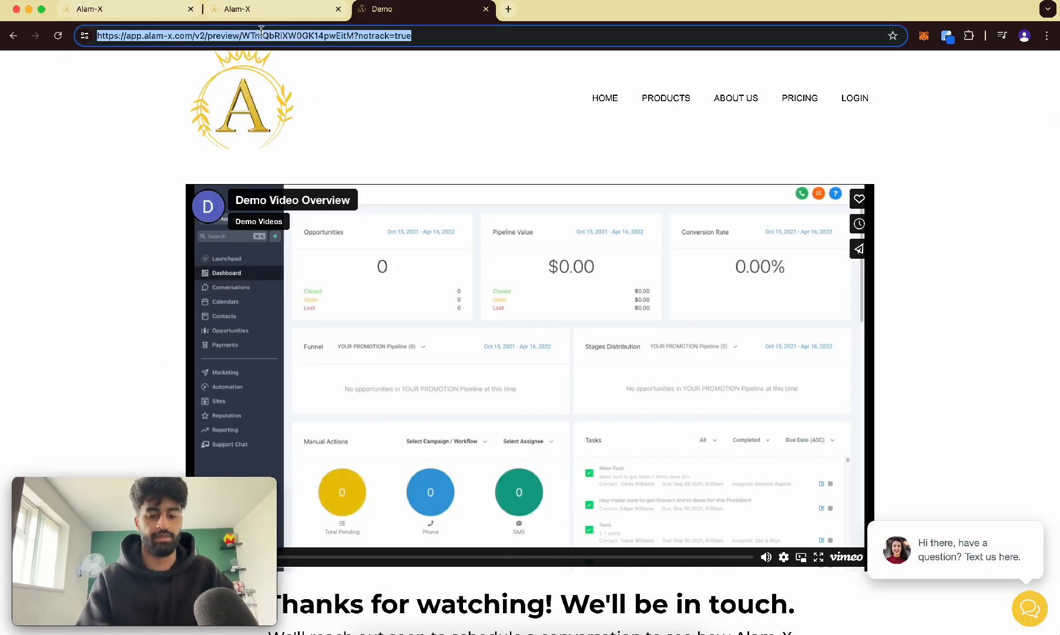
pyautogui.click(136, 15)
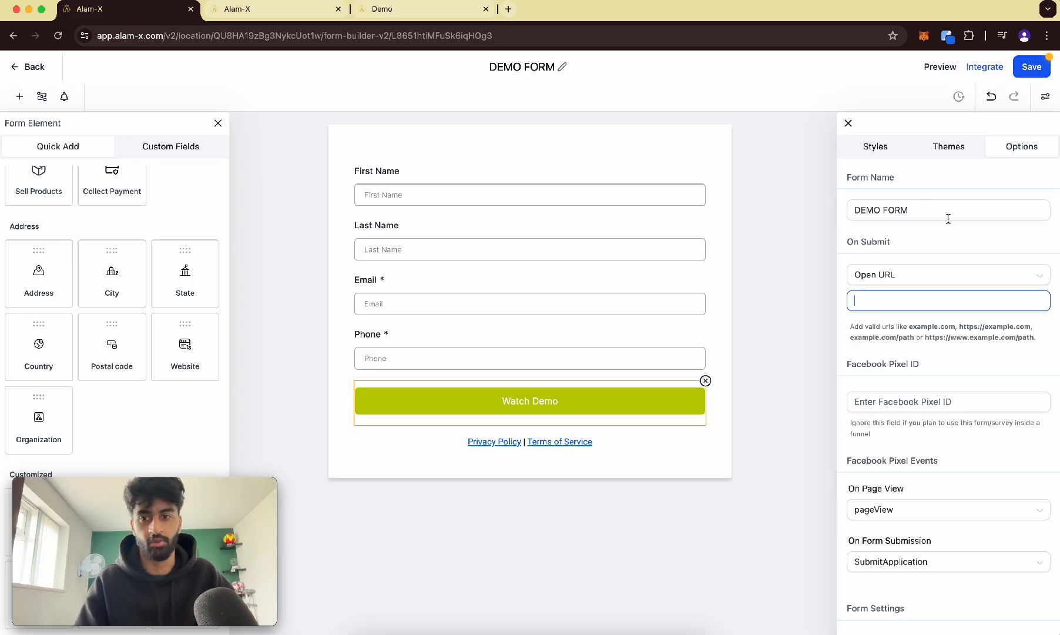
pyautogui.click(952, 320)
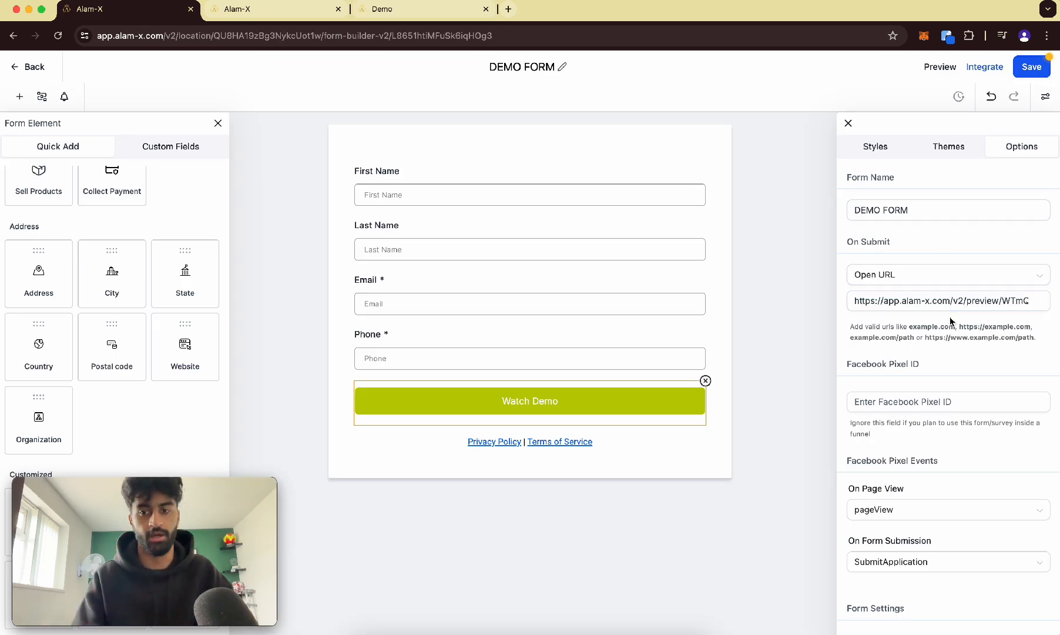
pyautogui.click(1033, 67)
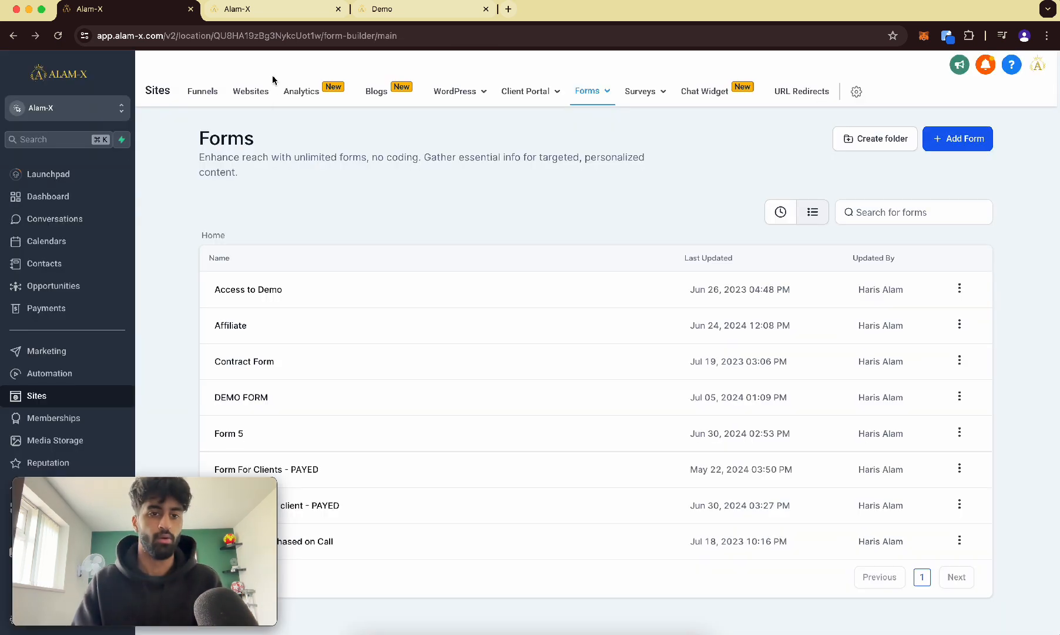
# Open the Alam-X website's Home Page in the page editor.
pyautogui.click(243, 101)
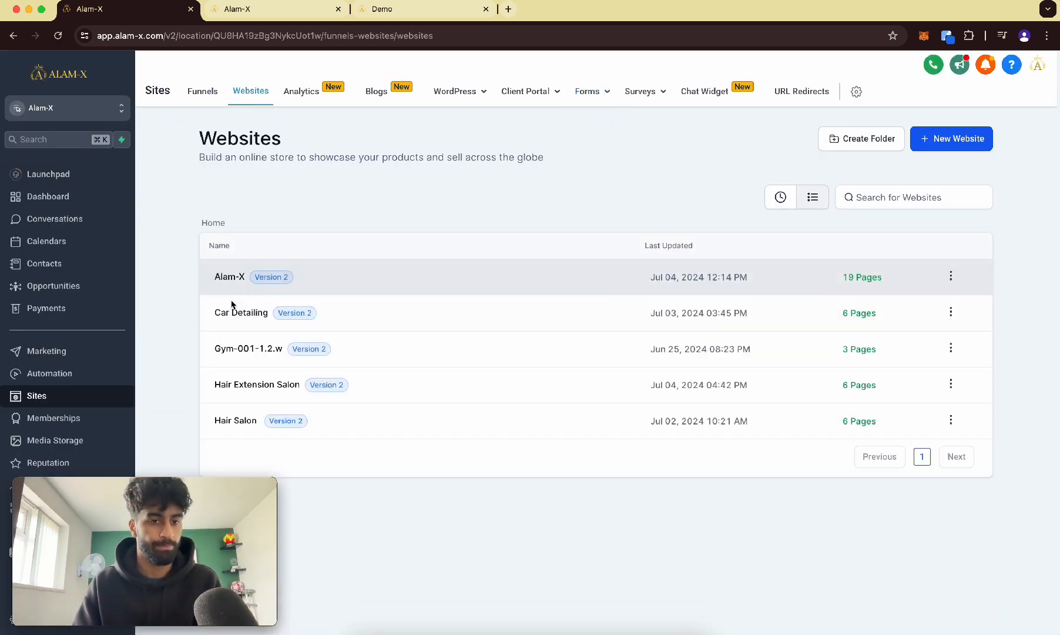
pyautogui.click(221, 279)
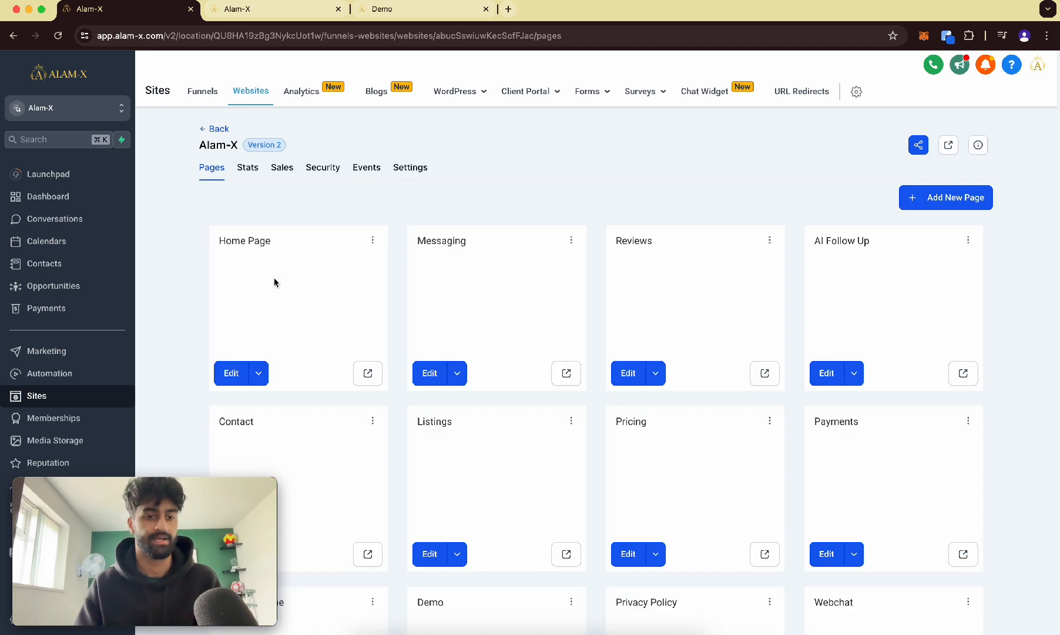
pyautogui.click(230, 373)
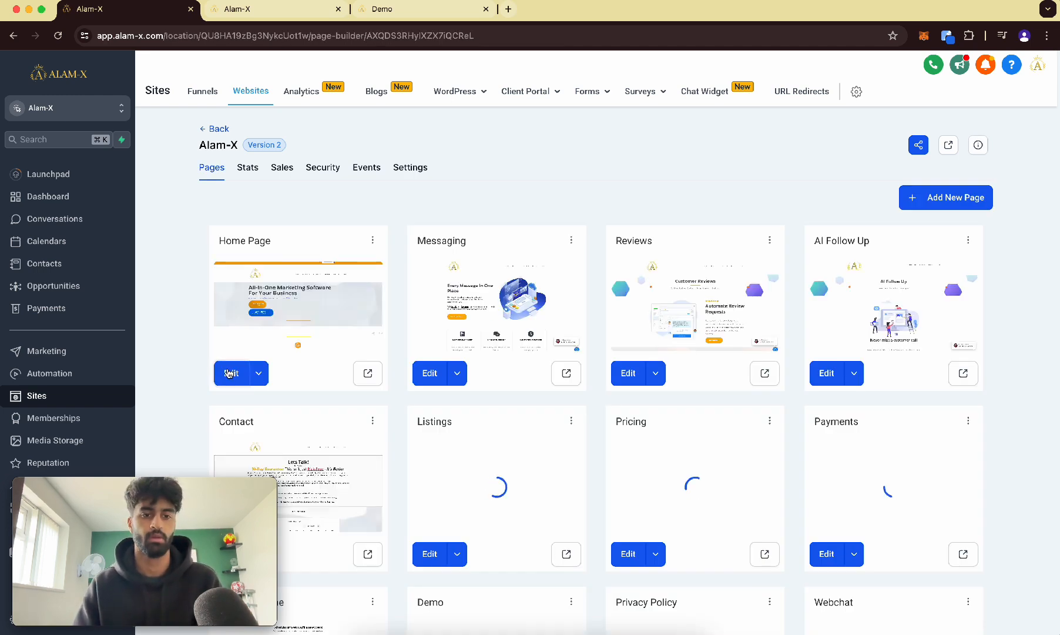
pyautogui.scroll(-7, 229, 372)
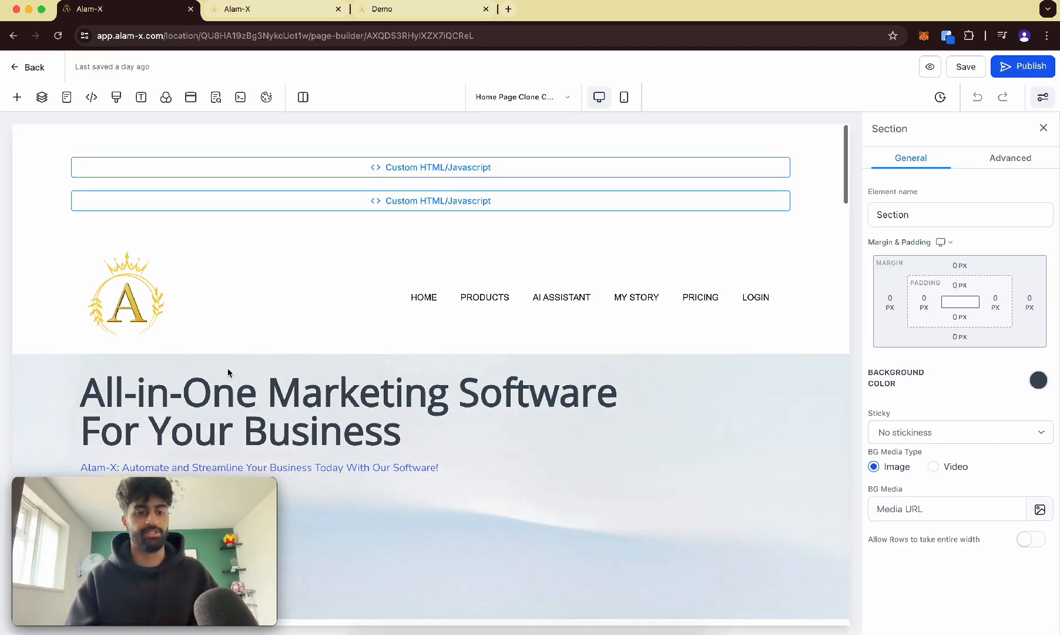
pyautogui.scroll(3, 229, 373)
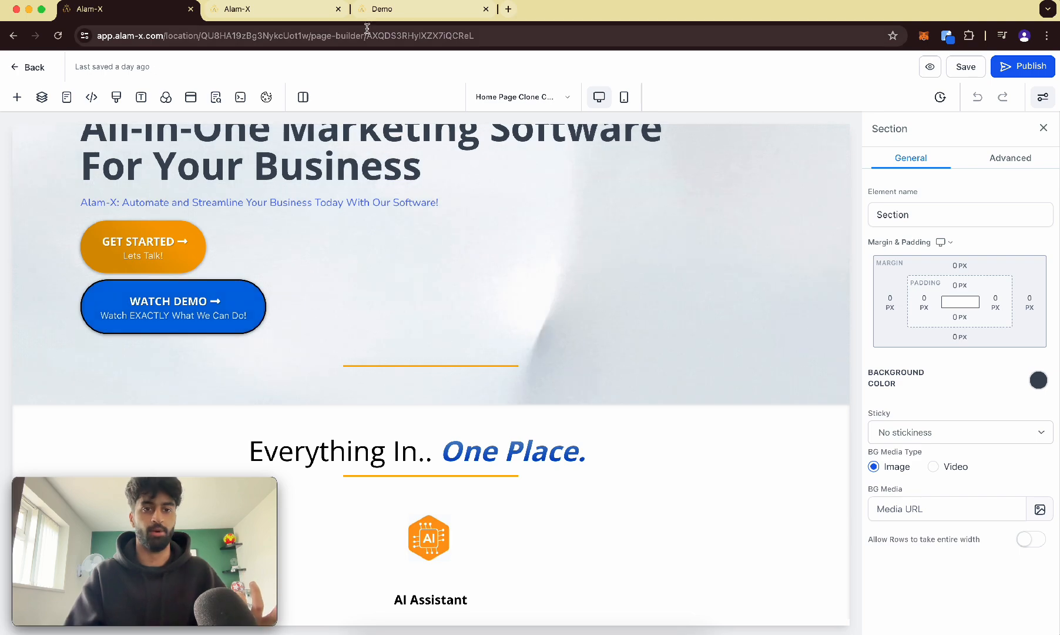
# Select the Watch Demo button and set its link action to Open popup.
pyautogui.click(380, 9)
pyautogui.click(118, 10)
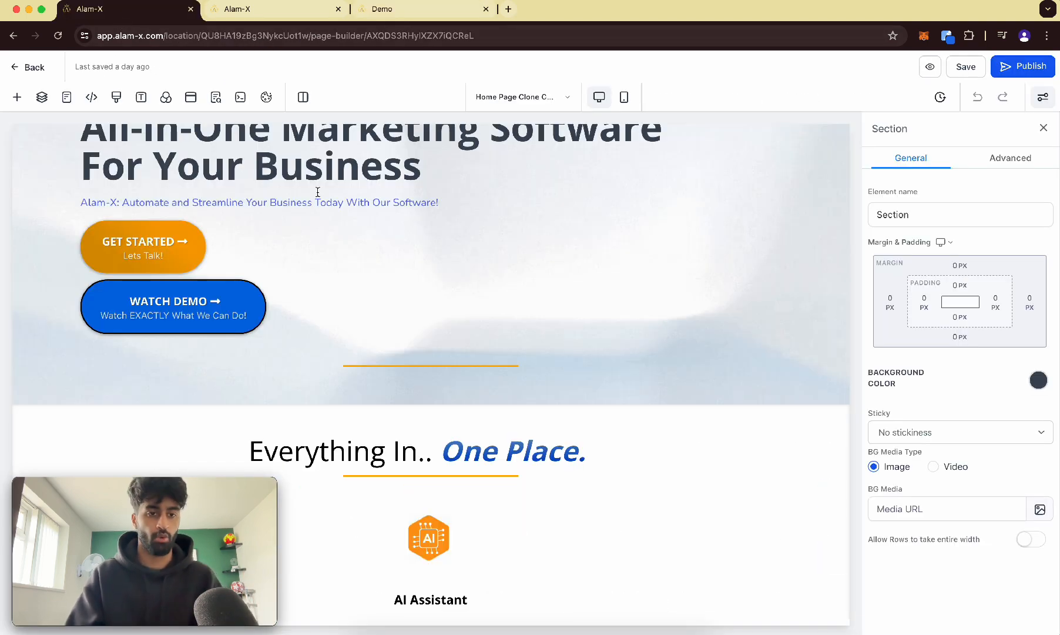
pyautogui.click(247, 305)
pyautogui.scroll(-10, 1034, 329)
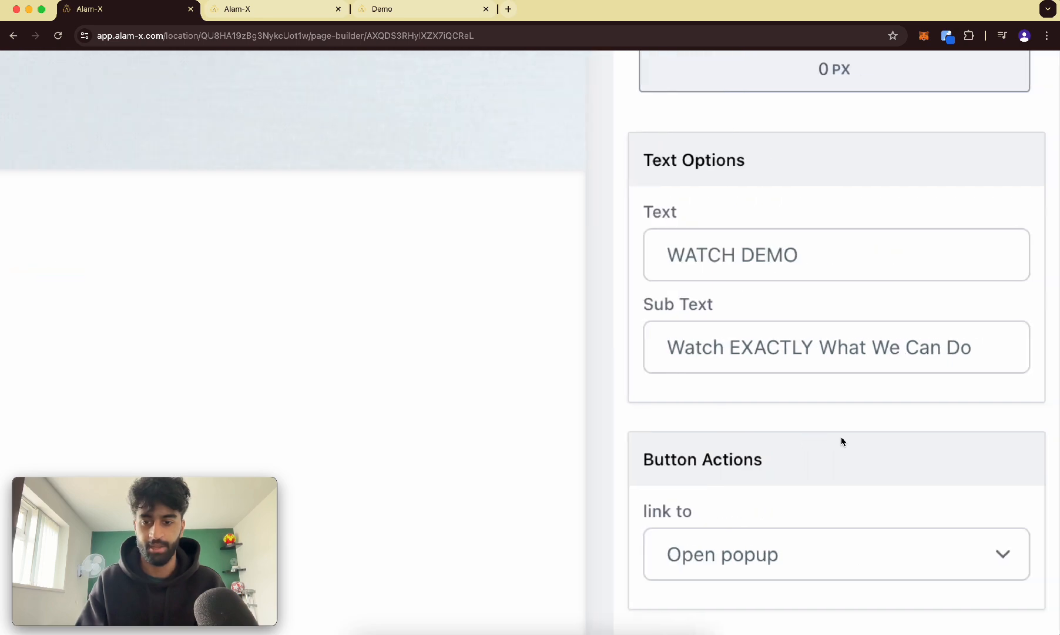
pyautogui.click(793, 539)
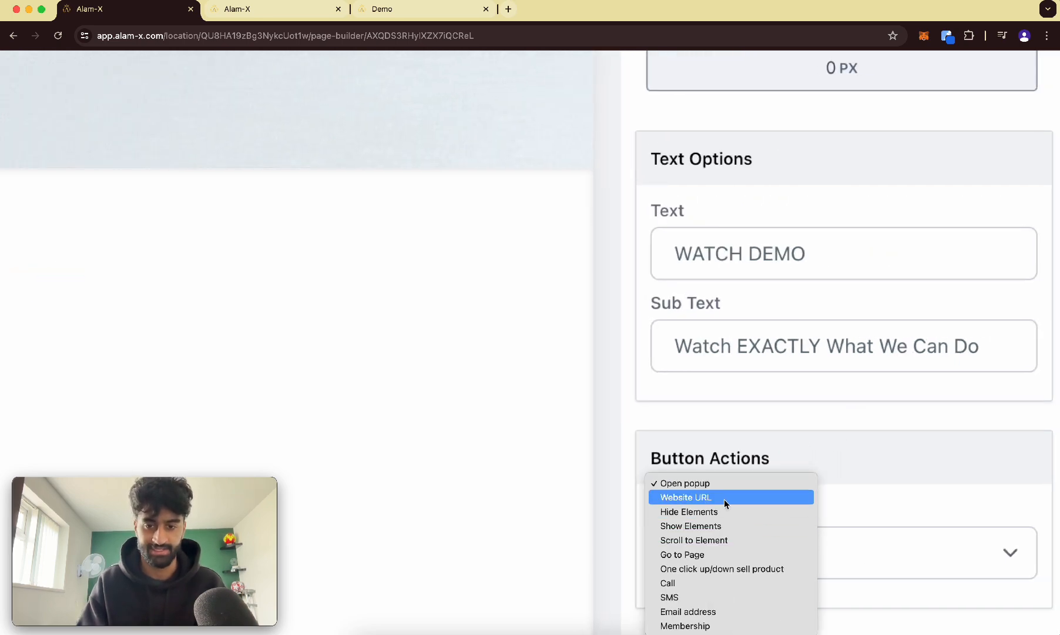
pyautogui.click(720, 479)
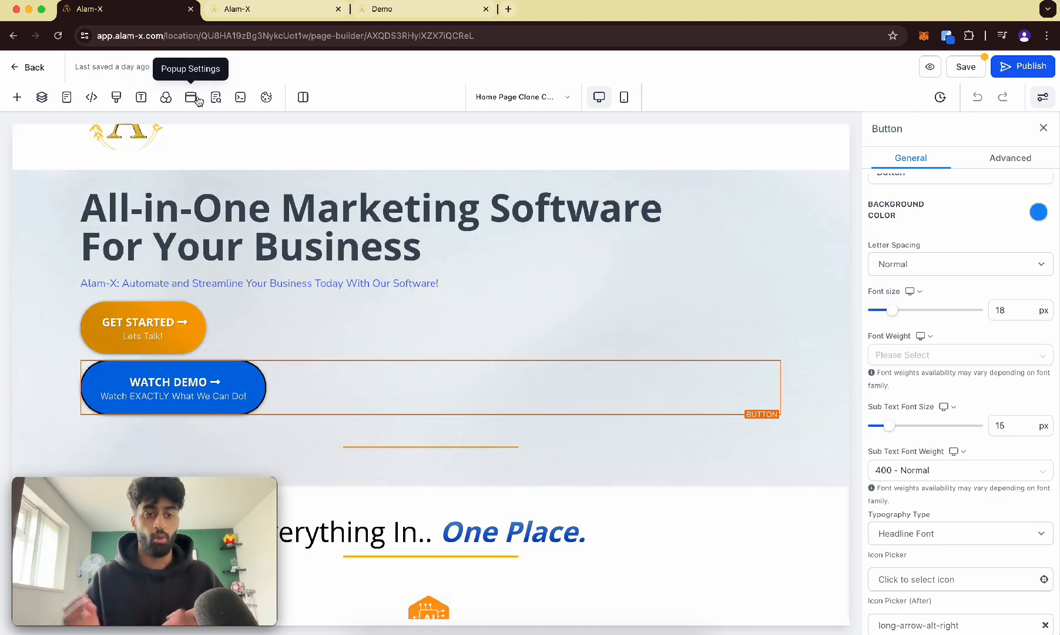
# Open the Watch Demo popup and add a Form element below its subheadline, choosing DEMO FORM.
pyautogui.click(198, 101)
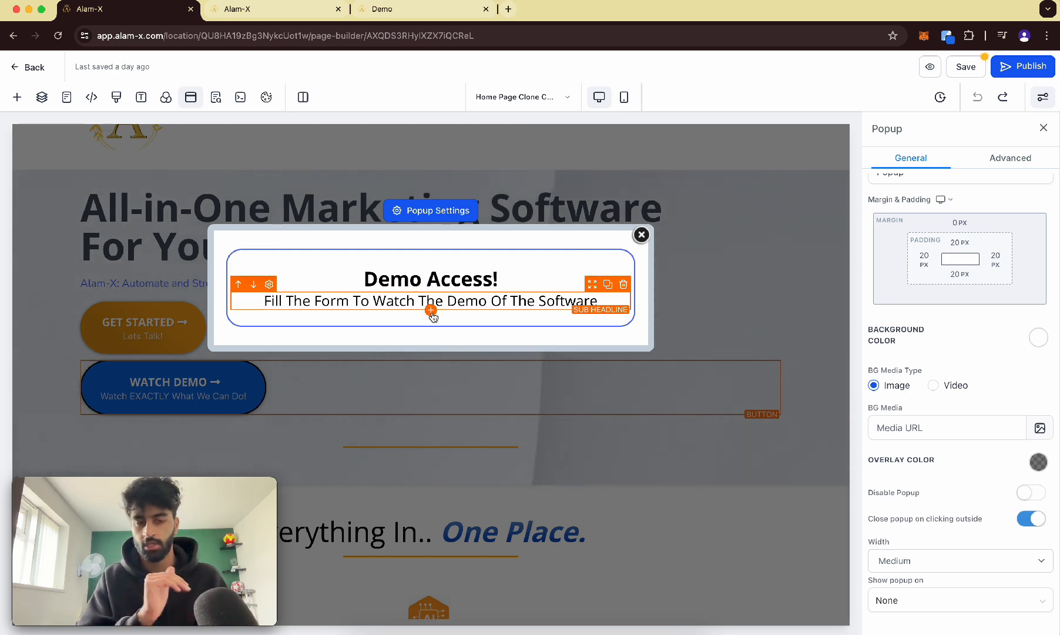
pyautogui.click(432, 312)
pyautogui.scroll(-2, 312, 394)
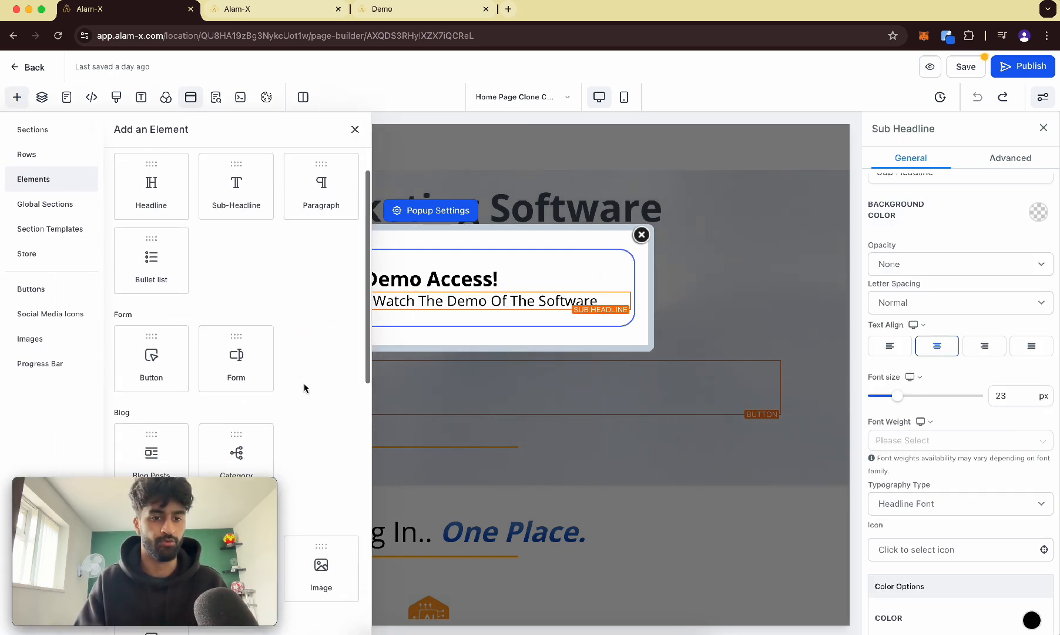
pyautogui.moveTo(257, 345); pyautogui.dragTo(435, 314)
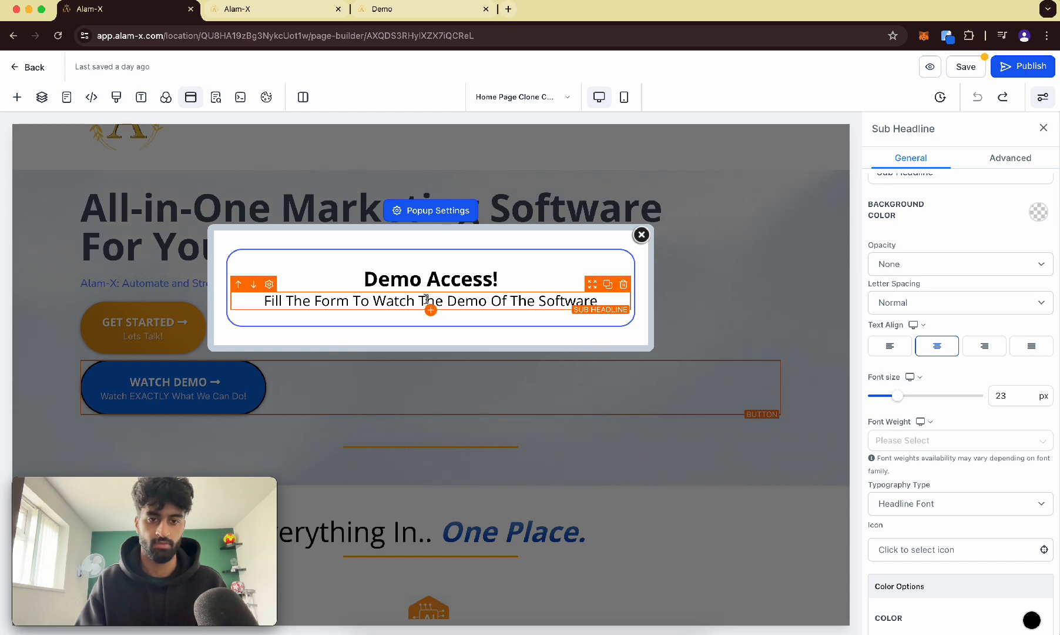
pyautogui.click(428, 315)
pyautogui.click(431, 310)
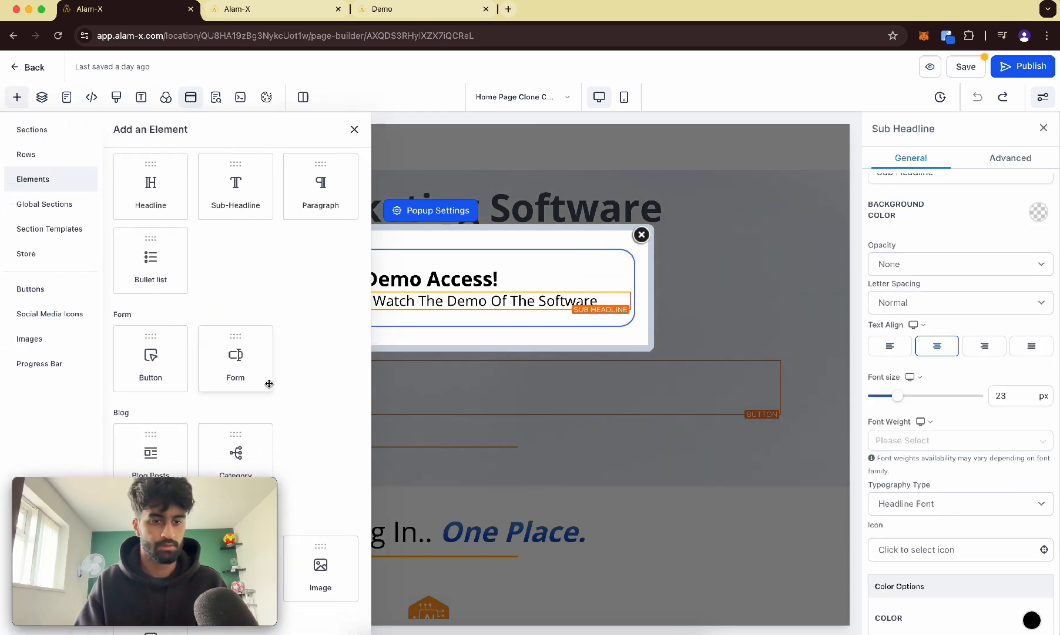
pyautogui.click(243, 363)
pyautogui.click(482, 299)
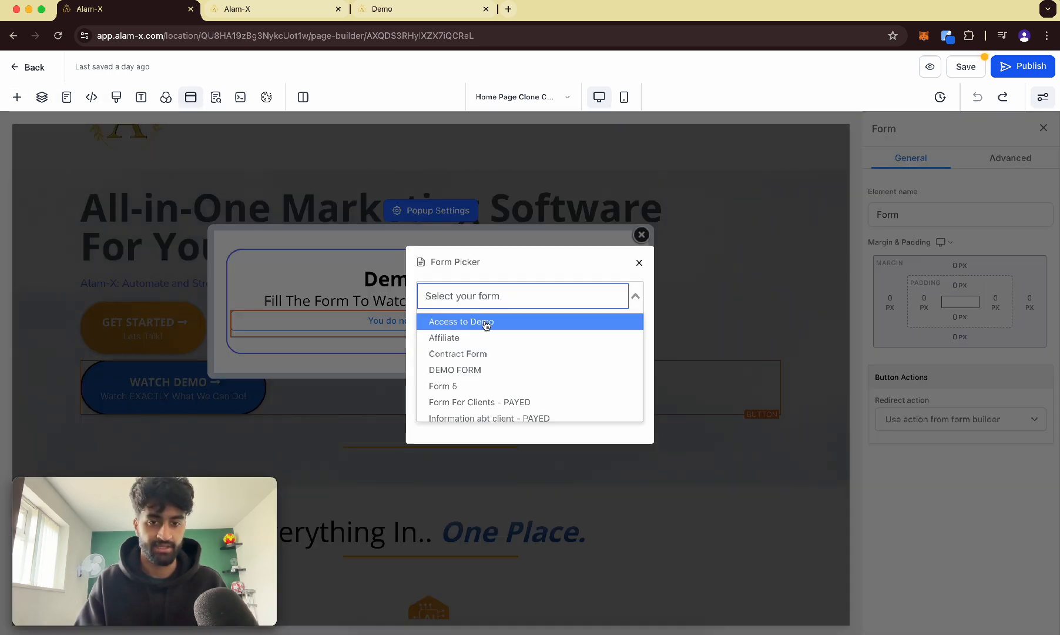
pyautogui.click(486, 369)
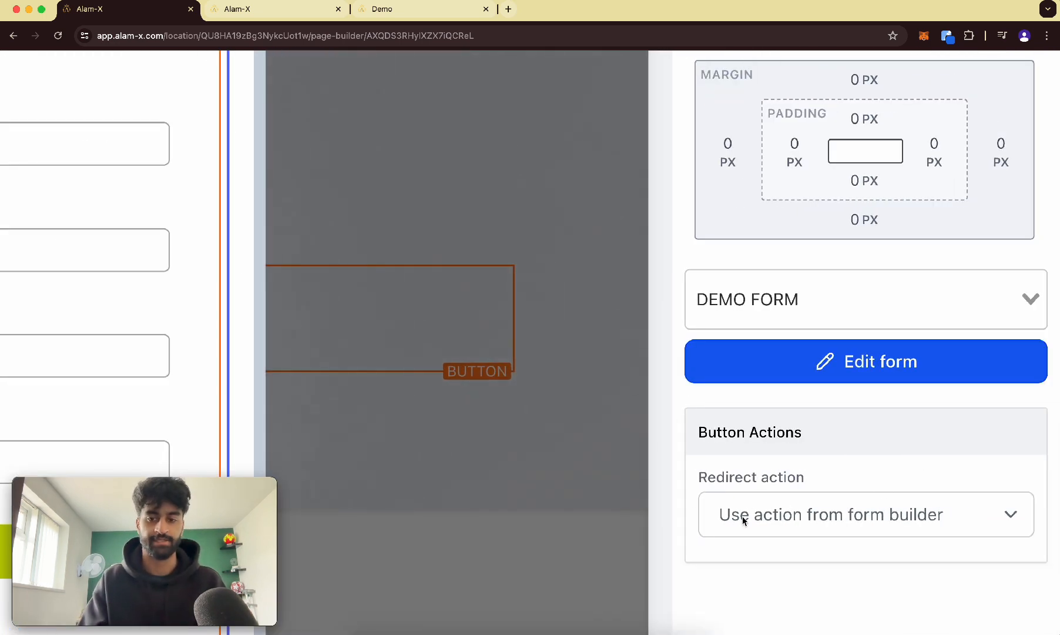
# Keep the form's redirect action as Use action from form builder and save the page.
pyautogui.click(744, 520)
pyautogui.click(792, 502)
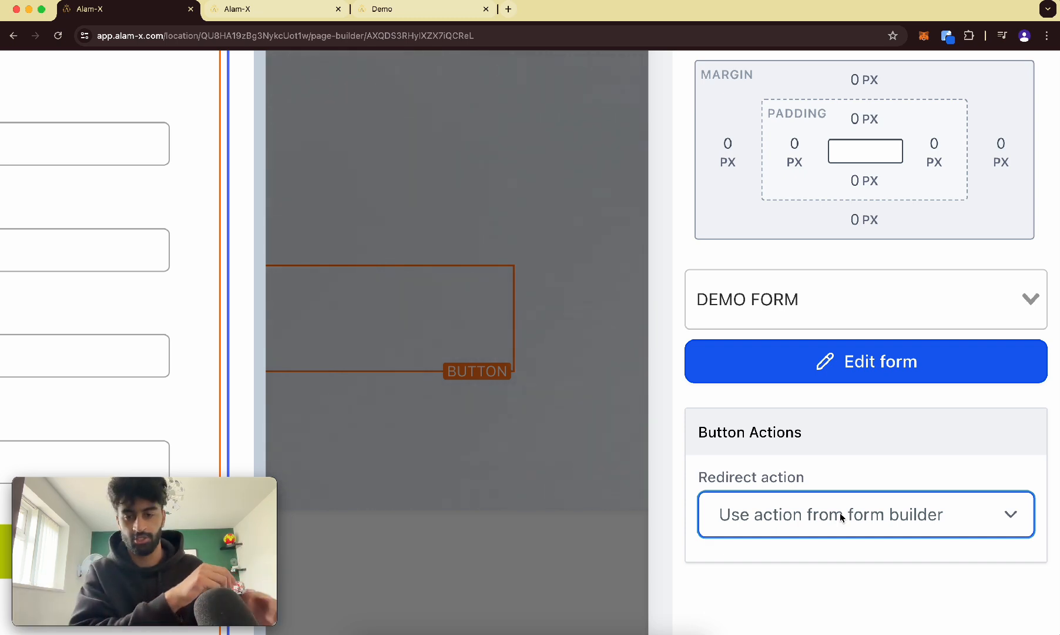
pyautogui.press('super+0')
pyautogui.click(1018, 157)
pyautogui.click(911, 157)
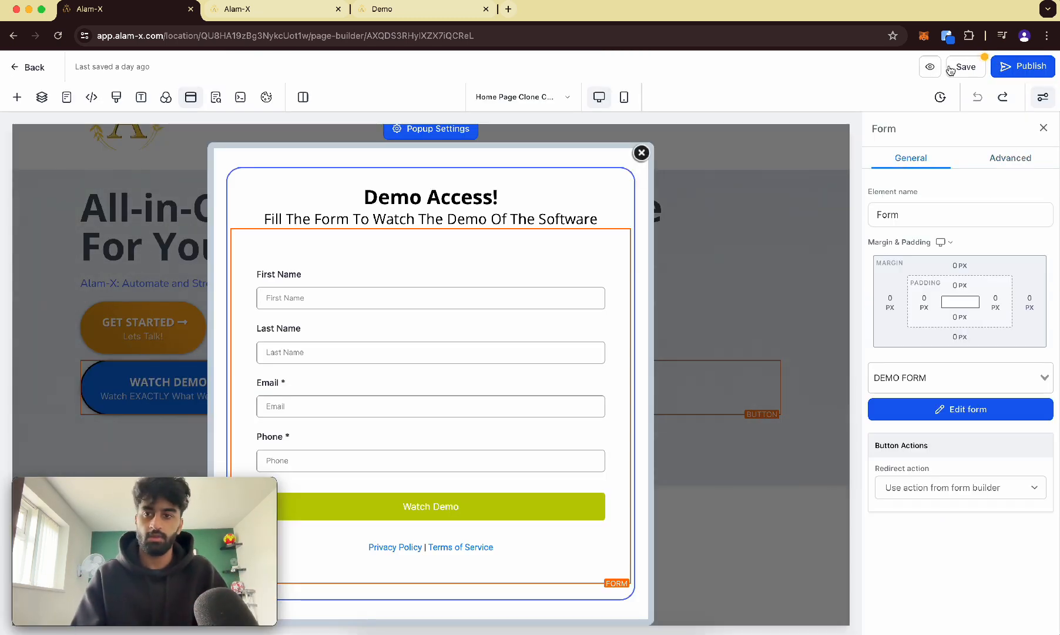
pyautogui.click(959, 69)
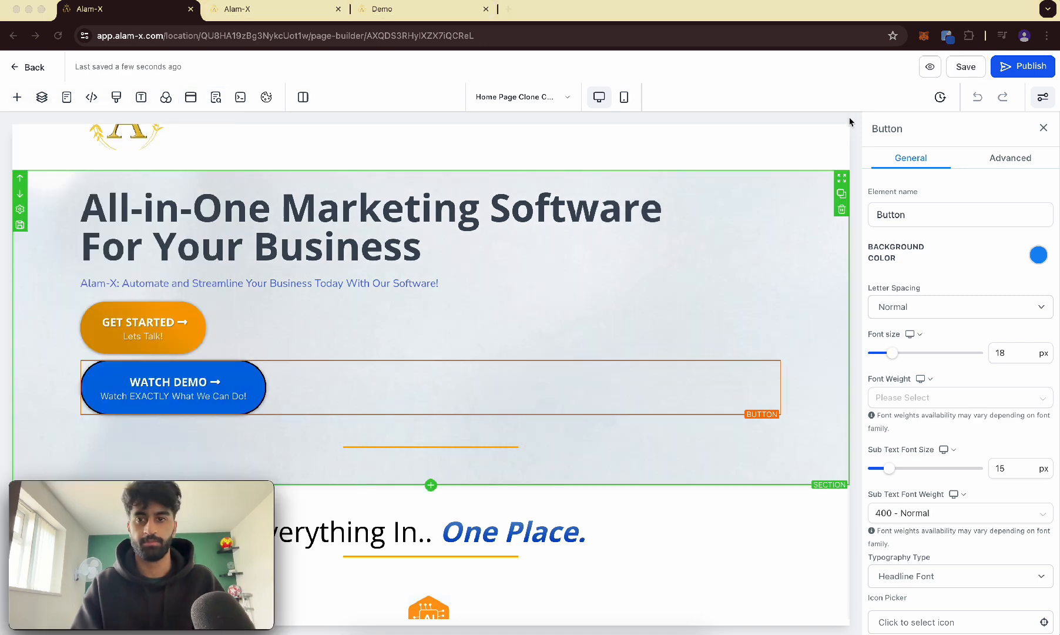
# Preview the page and open the Watch Demo popup.
pyautogui.click(930, 65)
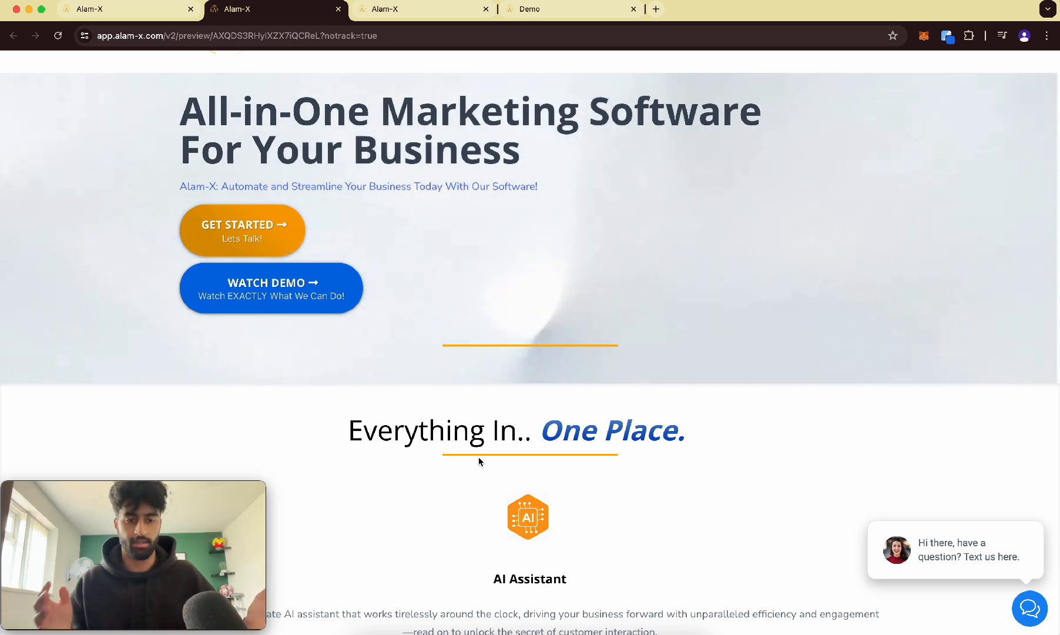
pyautogui.click(342, 281)
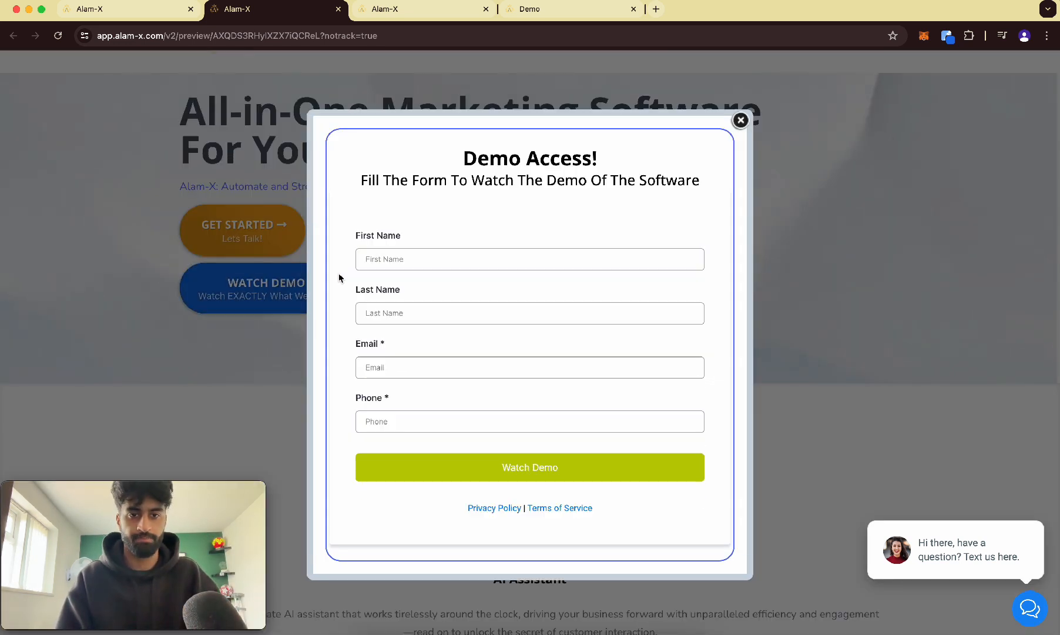
# Fill the demo form with a test contact's first name, last name, email and phone number, and submit it.
pyautogui.click(423, 259)
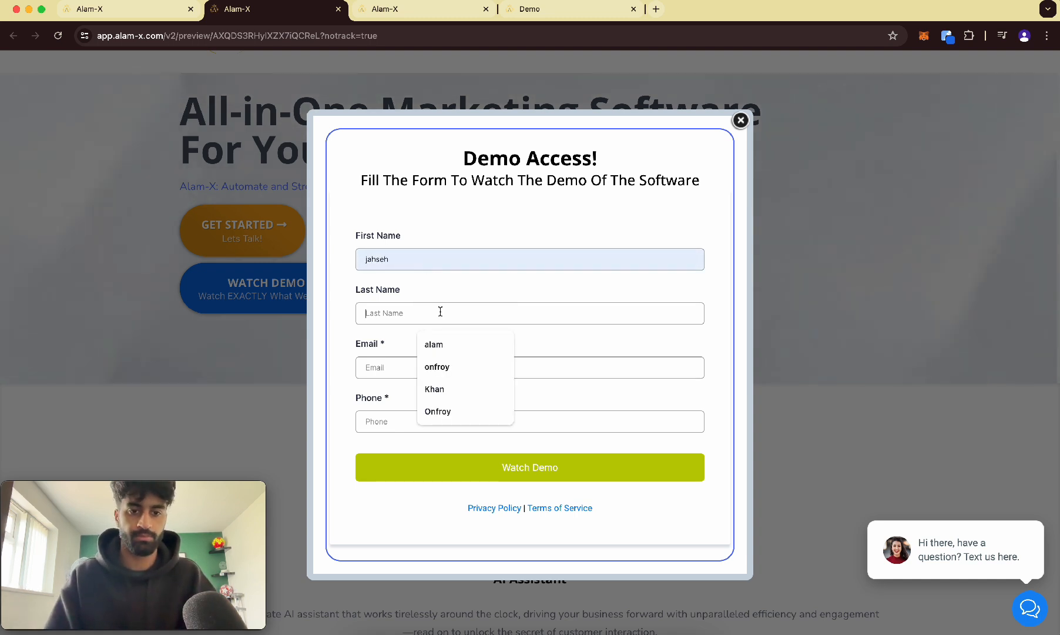
pyautogui.click(437, 367)
pyautogui.click(441, 371)
pyautogui.click(459, 444)
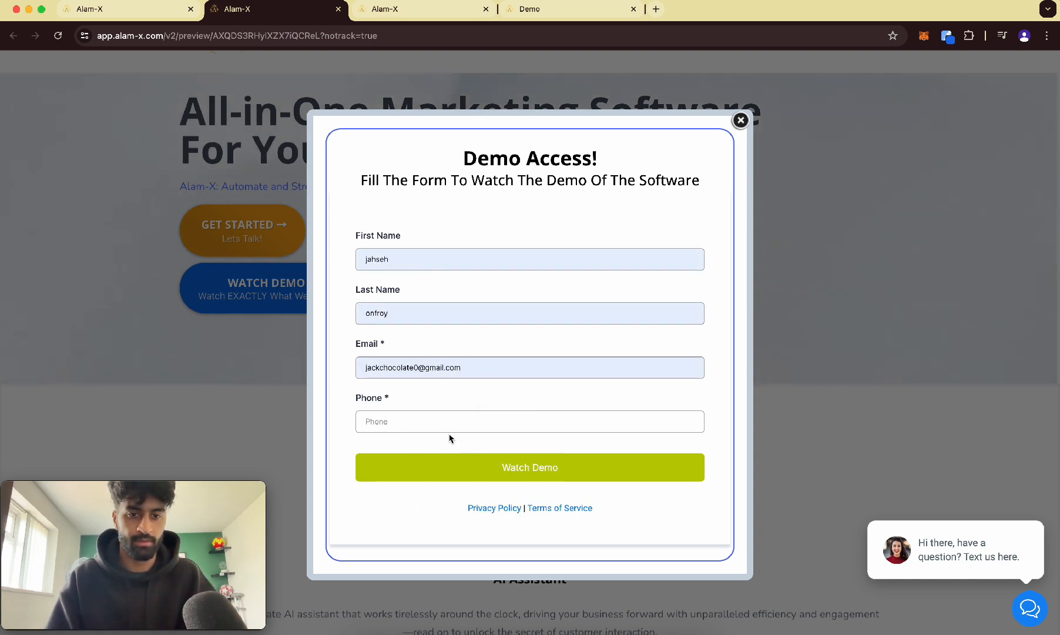
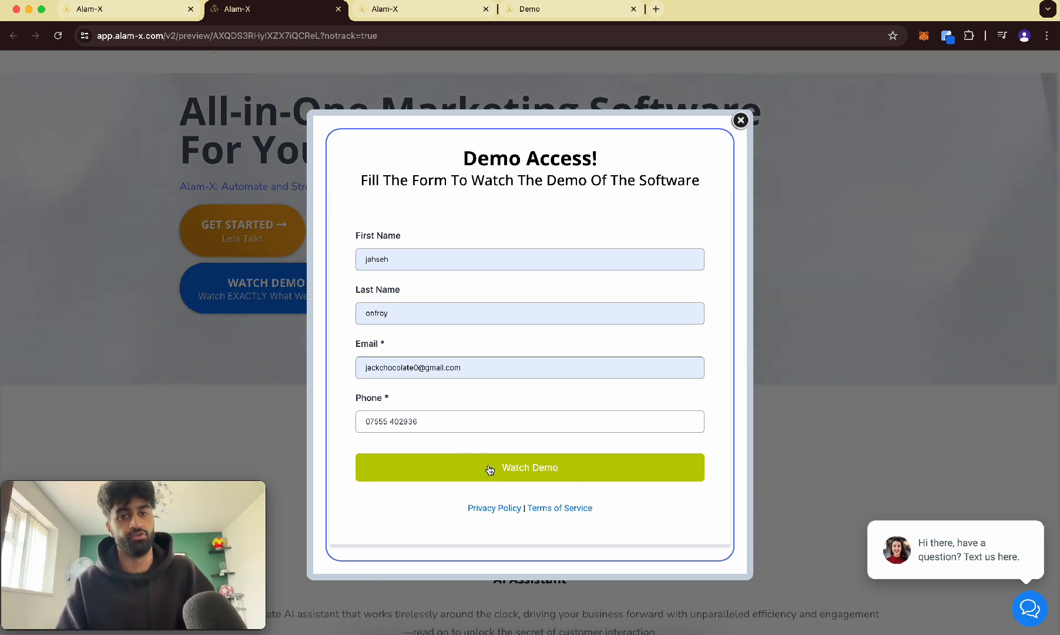
pyautogui.click(489, 469)
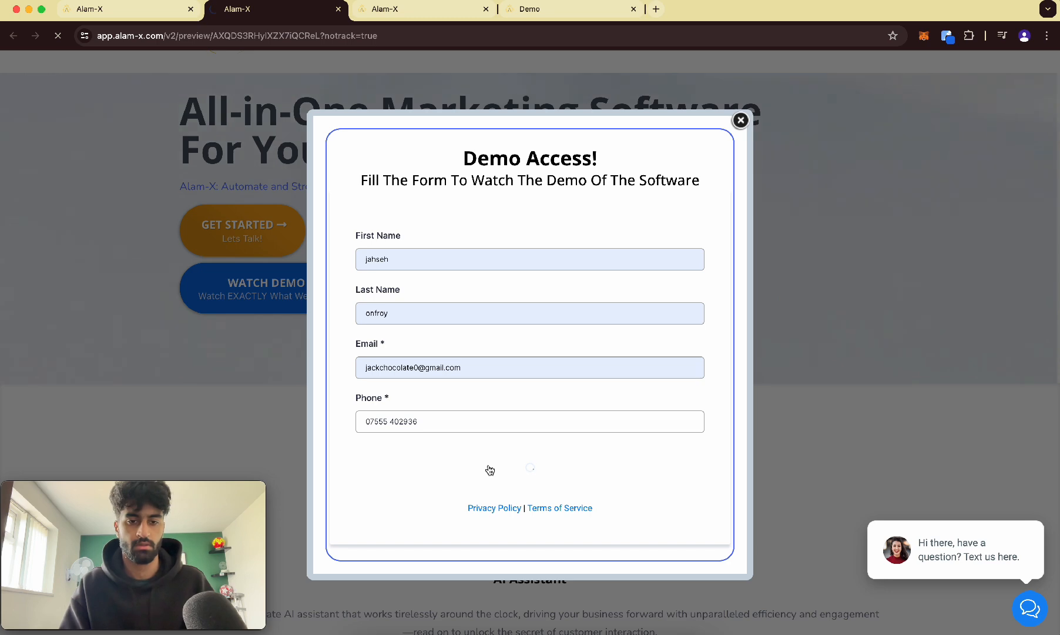
# Check the redirected demo page and play its embedded video.
pyautogui.scroll(-5, 490, 469)
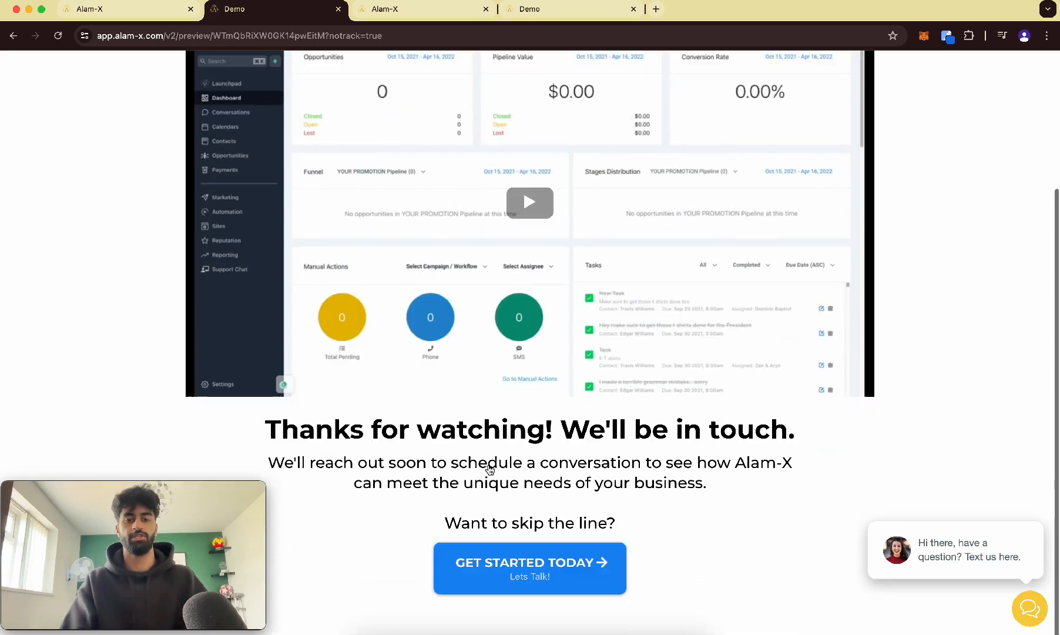
pyautogui.scroll(4, 614, 442)
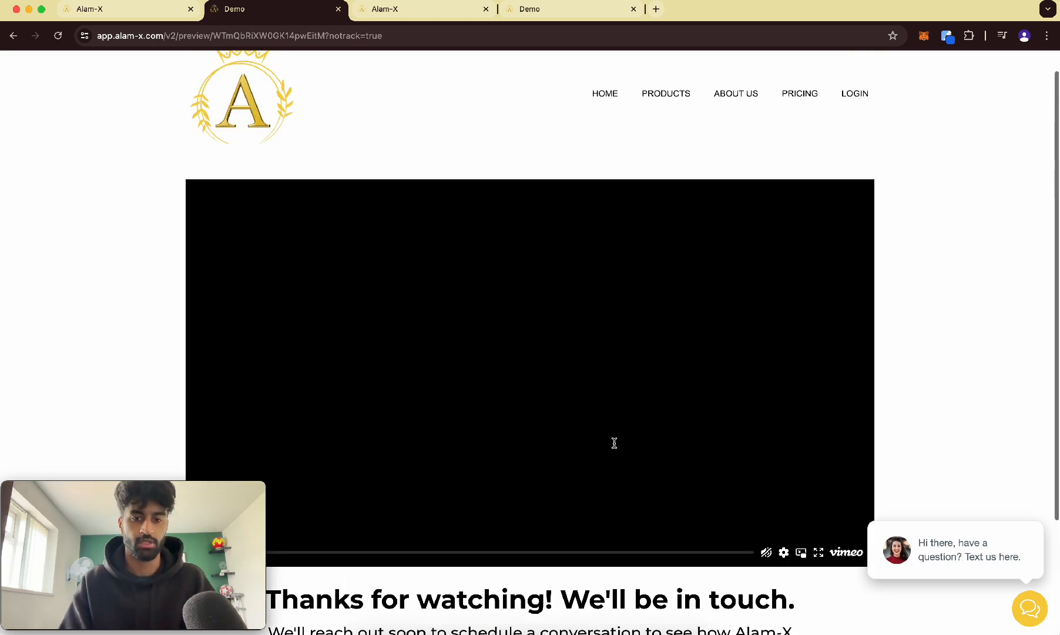
pyautogui.scroll(-3, 615, 442)
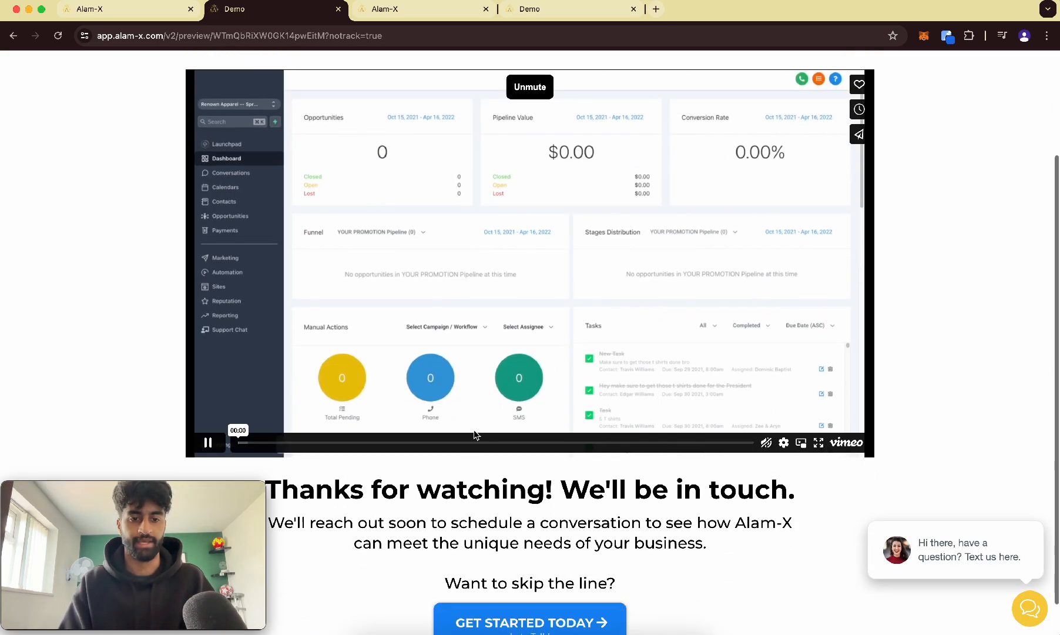
pyautogui.click(766, 442)
pyautogui.click(207, 442)
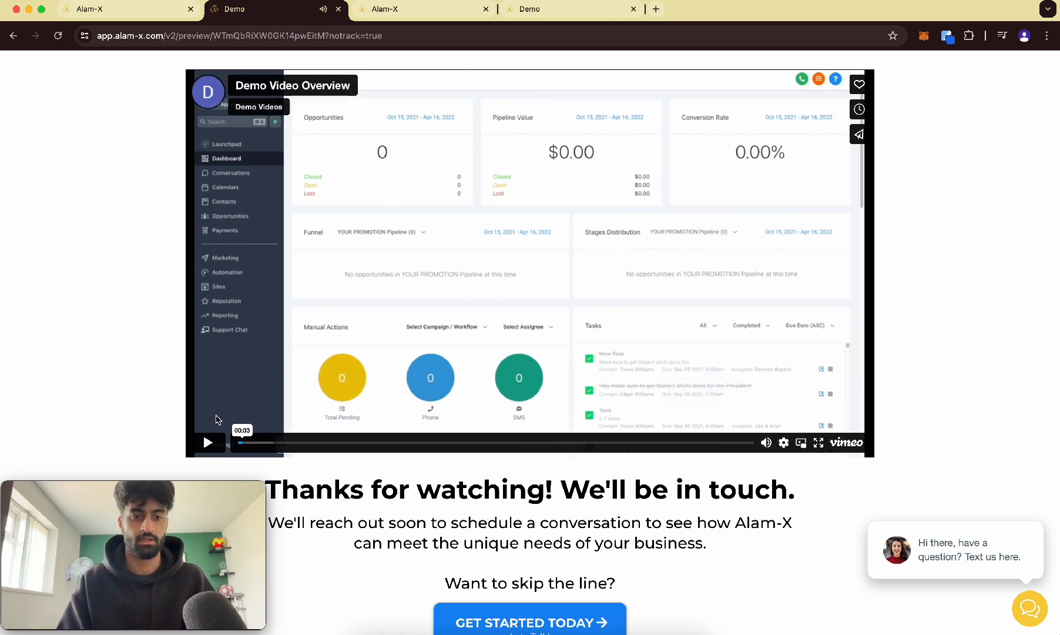
pyautogui.scroll(3, 608, 230)
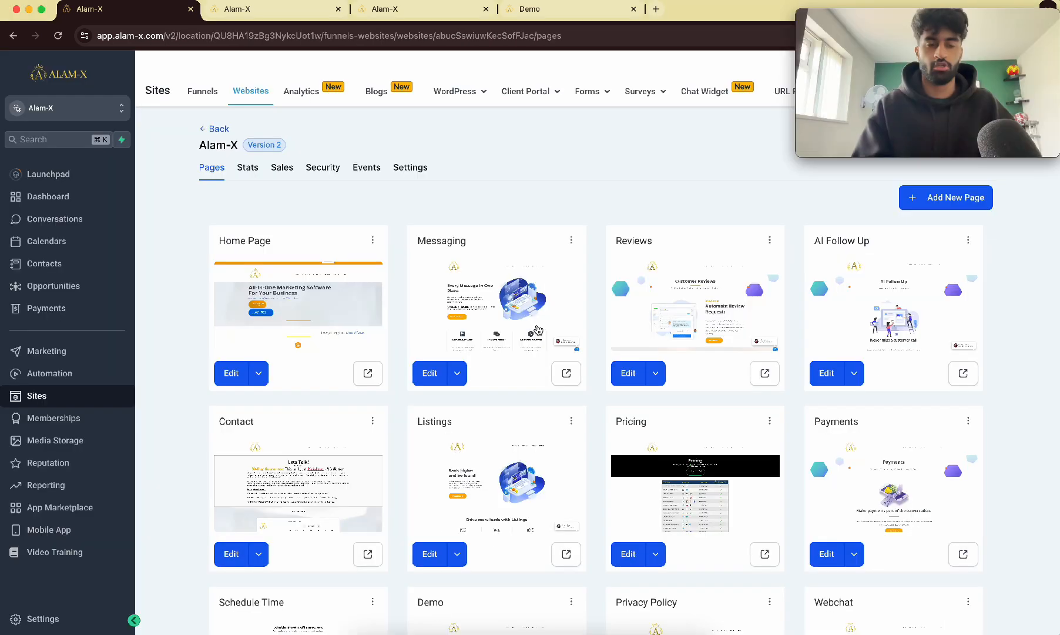
# Open Contacts and inspect the newly submitted test contact at the top of the list.
pyautogui.click(66, 265)
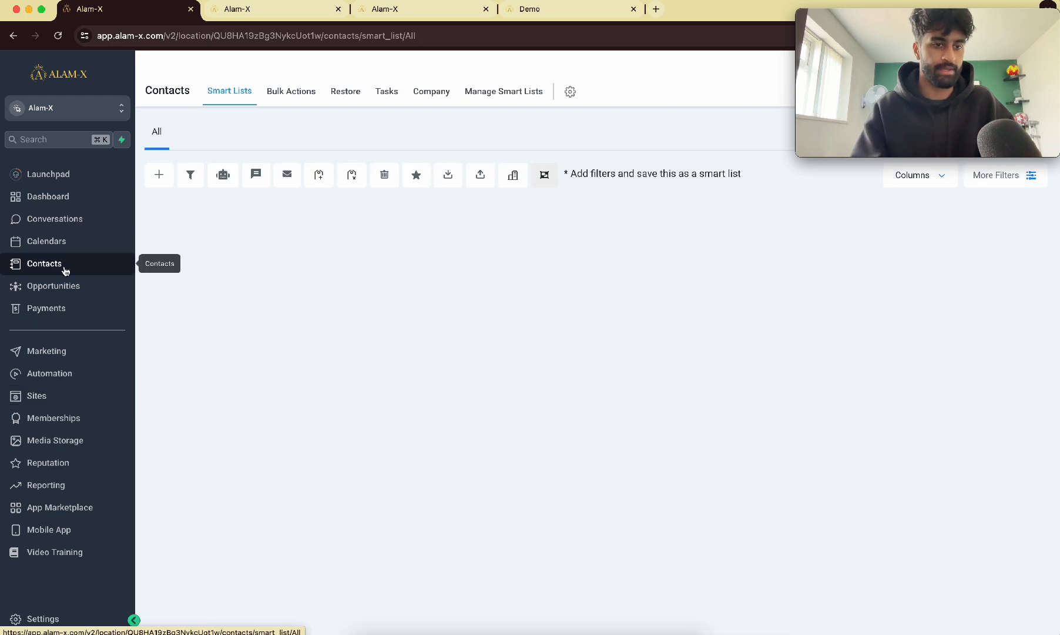
pyautogui.scroll(5, 337, 214)
pyautogui.scroll(-2, 375, 189)
pyautogui.scroll(-3, 399, 177)
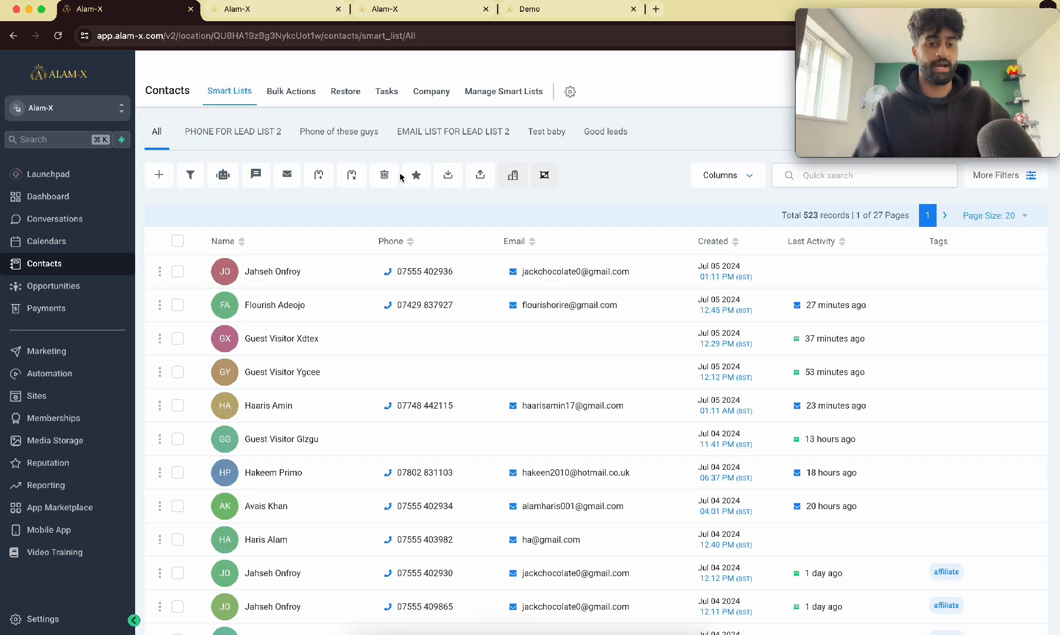
pyautogui.scroll(3, 483, 271)
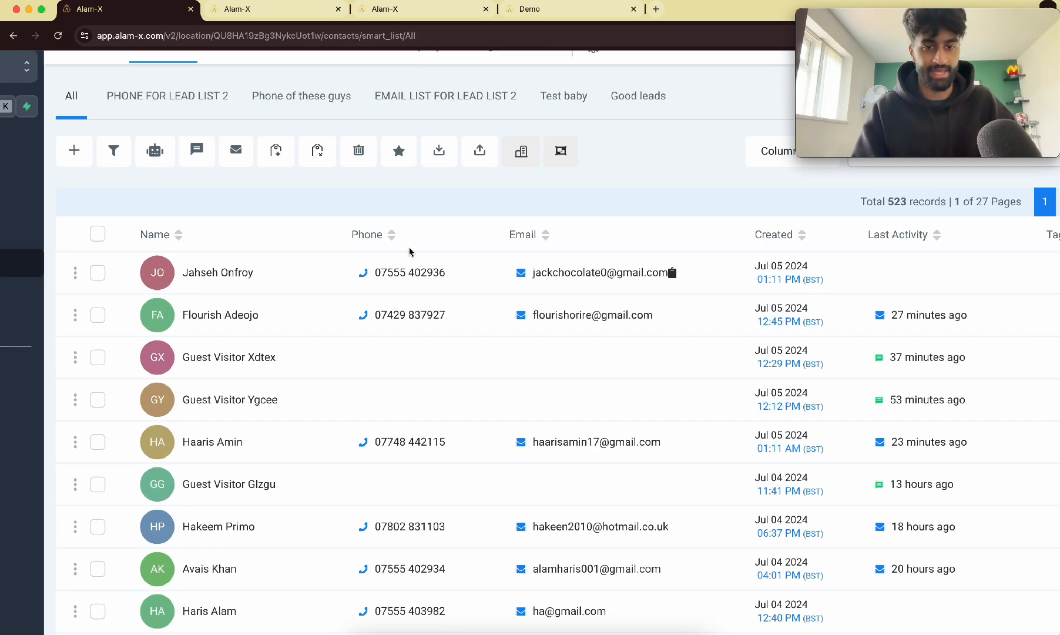
pyautogui.scroll(-3, 197, 278)
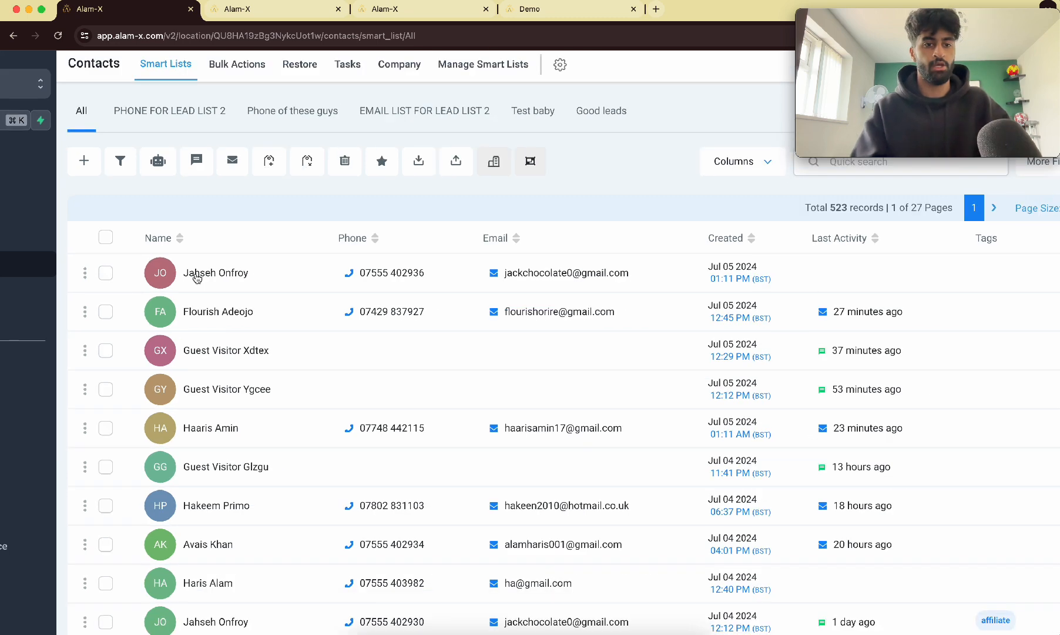
pyautogui.click(177, 271)
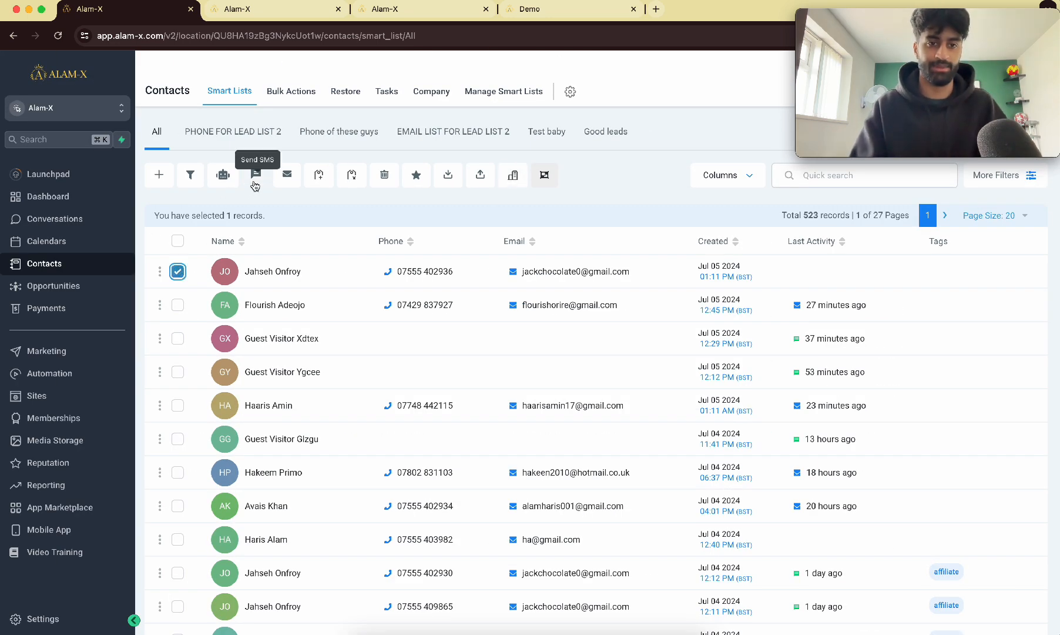
pyautogui.click(177, 272)
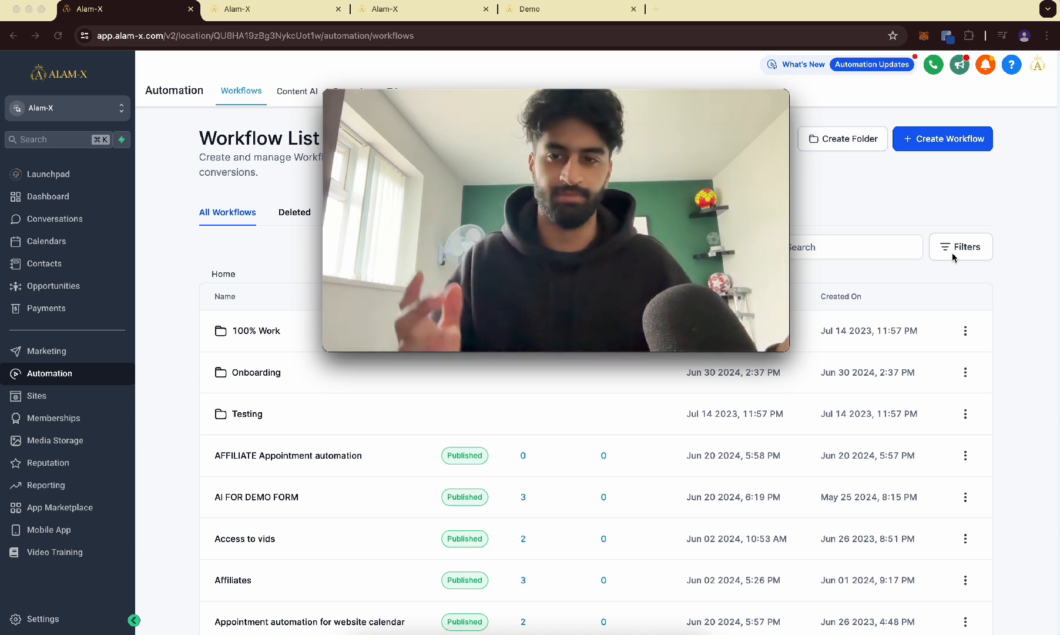
# Create a new workflow from scratch named Demo video automation.
pyautogui.click(935, 137)
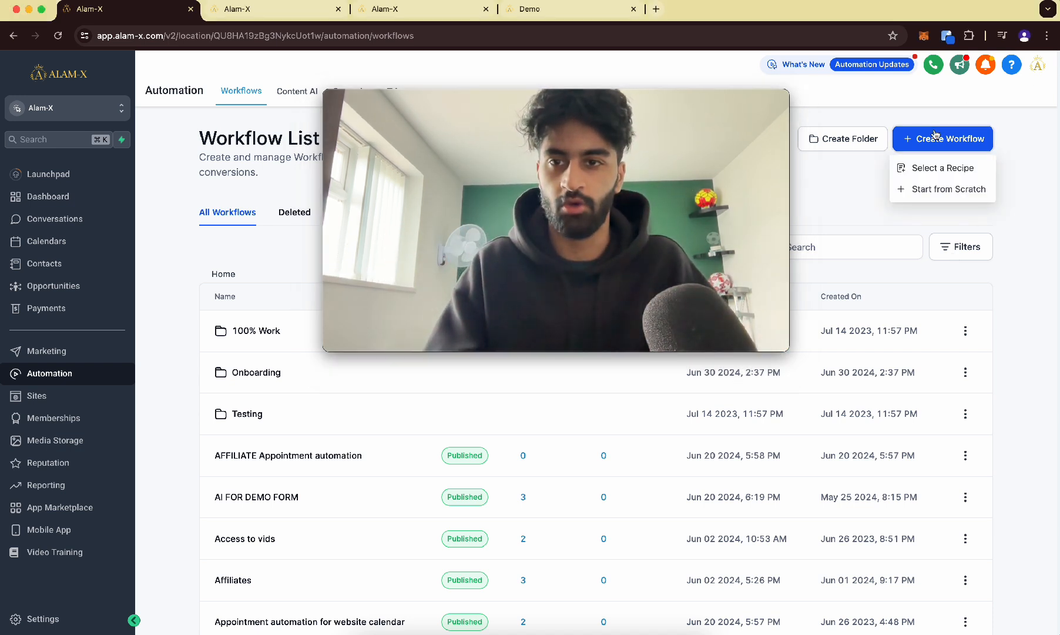
pyautogui.click(918, 187)
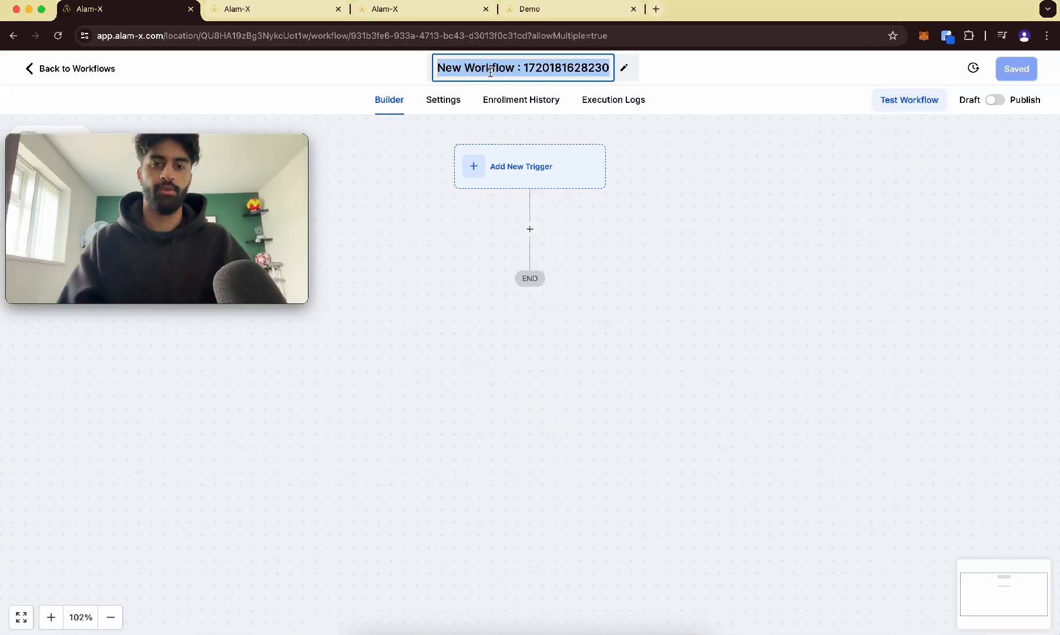
pyautogui.write('Demo video automation')
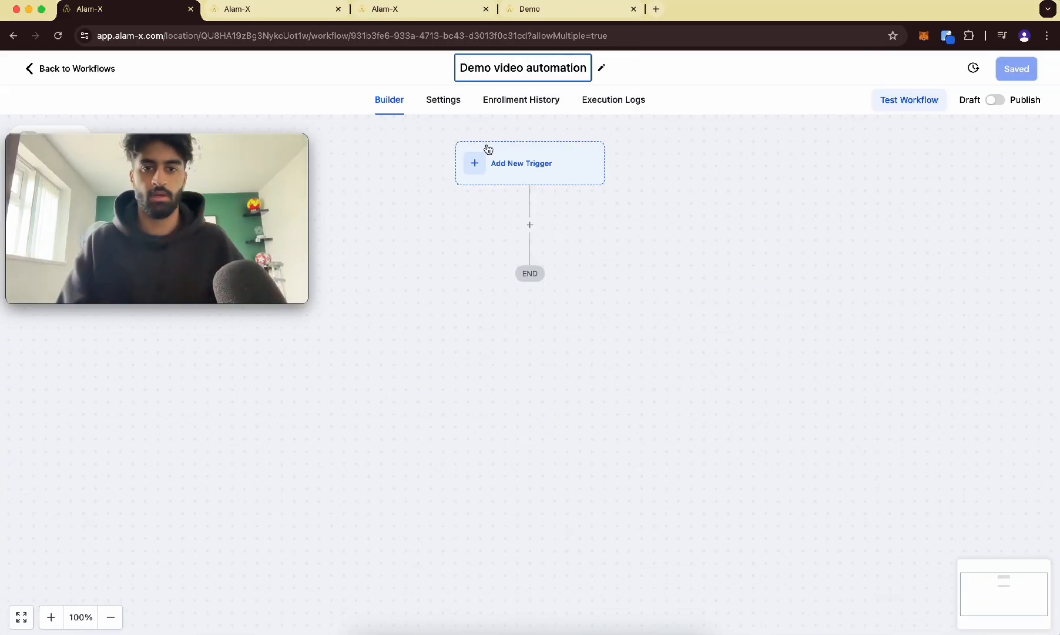
pyautogui.press('Return')
# Add a Form Submitted trigger to the workflow.
pyautogui.click(508, 164)
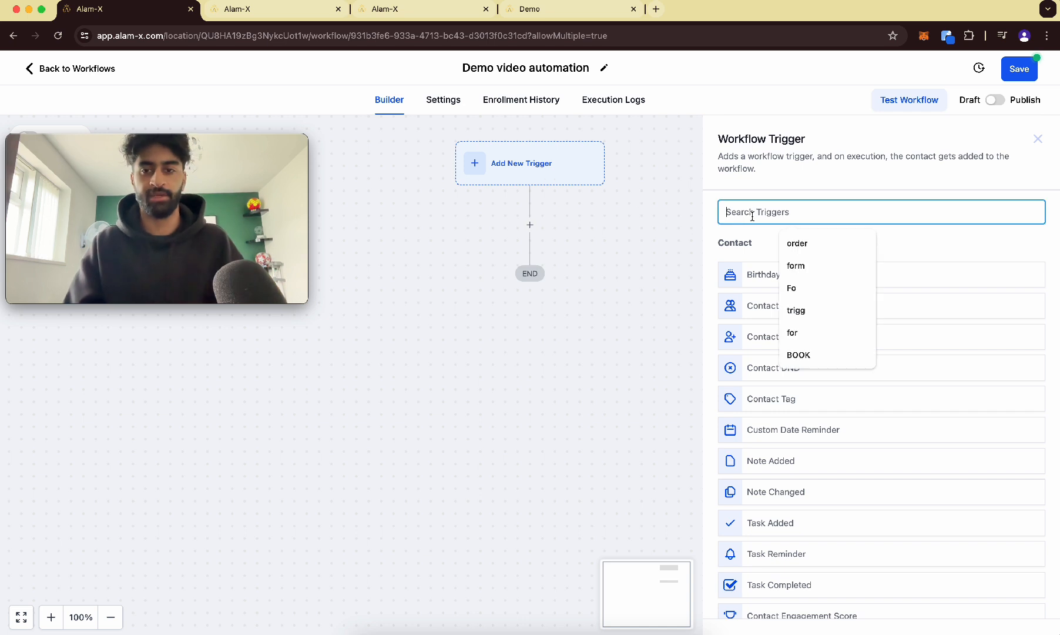
pyautogui.write('form')
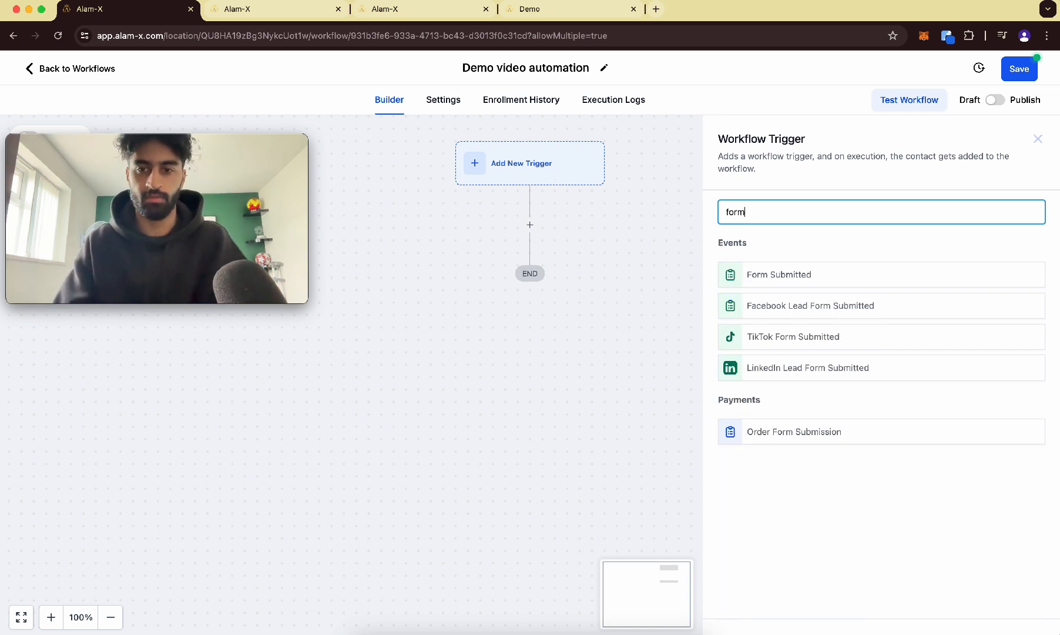
pyautogui.click(773, 271)
# Filter the trigger to Form is DEMO FORM and save the trigger.
pyautogui.click(562, 328)
pyautogui.click(576, 351)
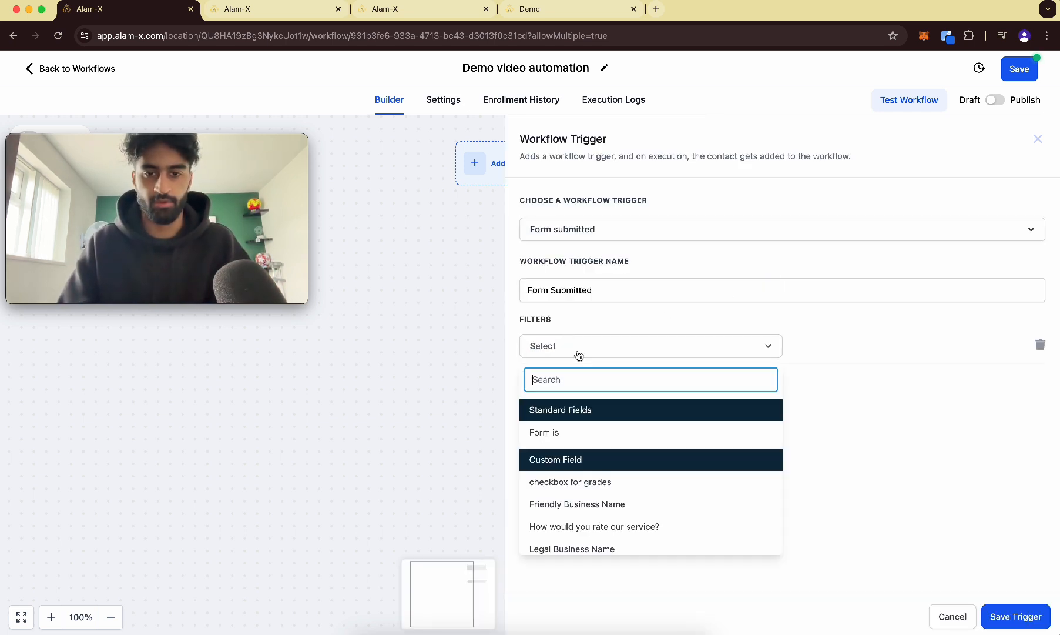
pyautogui.click(587, 436)
pyautogui.click(837, 351)
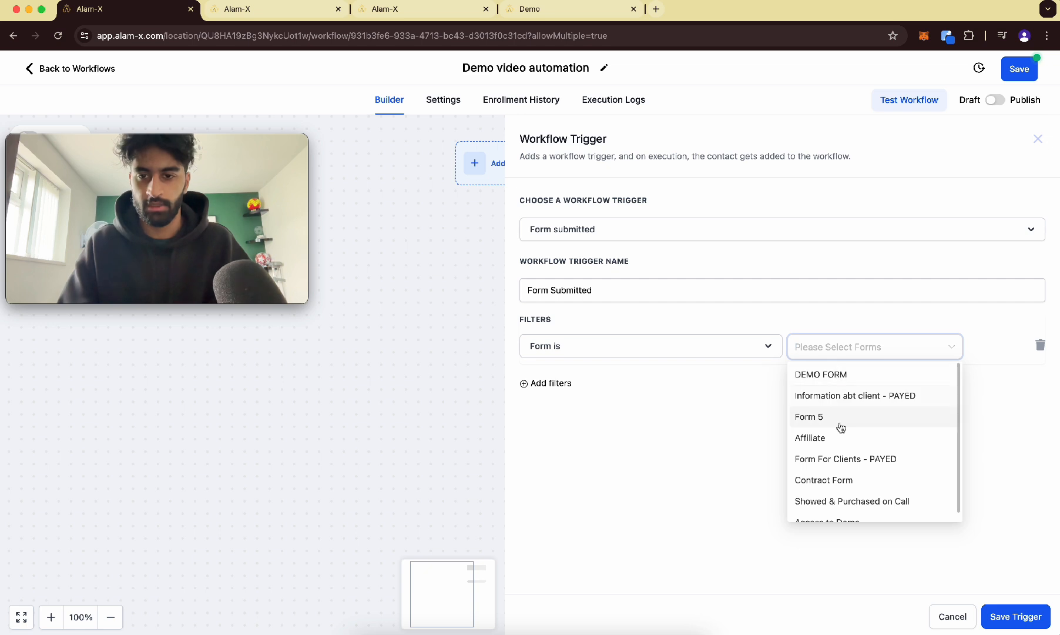
pyautogui.click(855, 385)
pyautogui.click(567, 384)
pyautogui.click(573, 385)
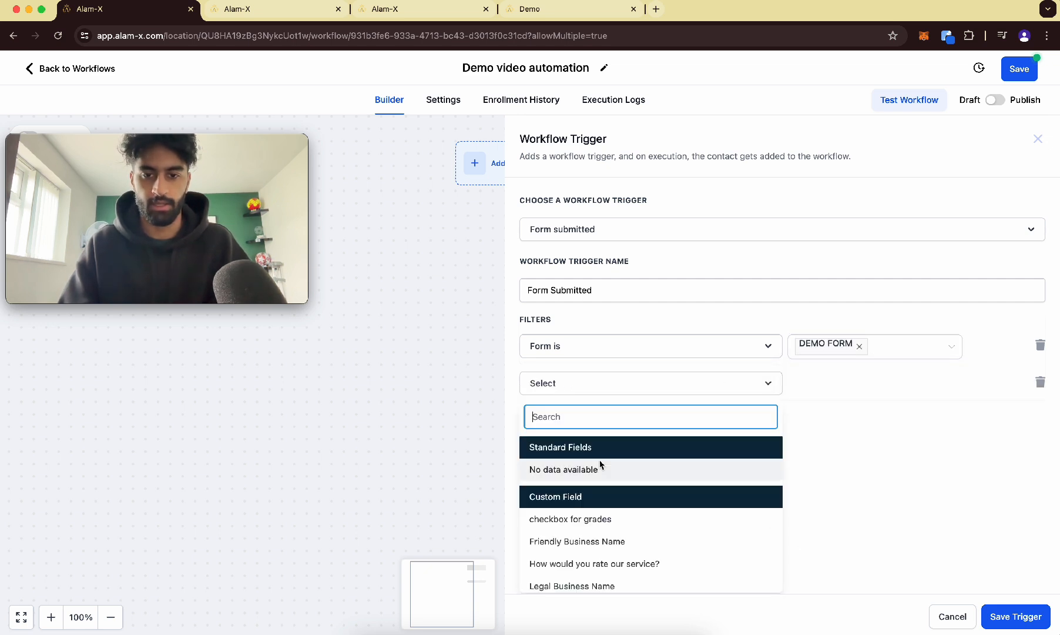
pyautogui.click(1040, 383)
pyautogui.click(998, 611)
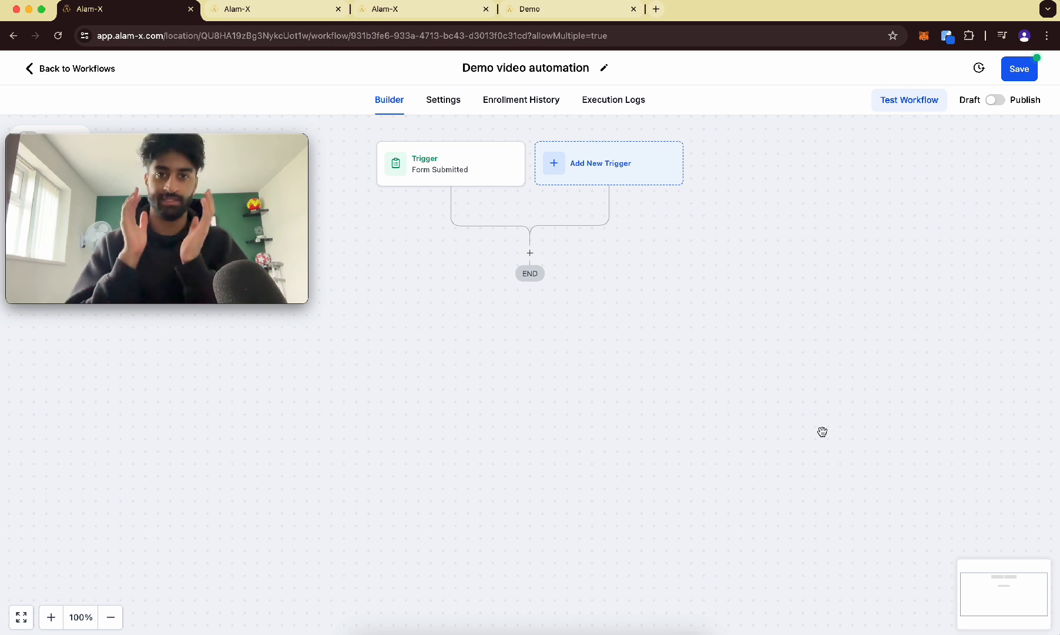
# Add a Send Email action directly after the Form Submitted trigger.
pyautogui.click(530, 254)
pyautogui.write('email')
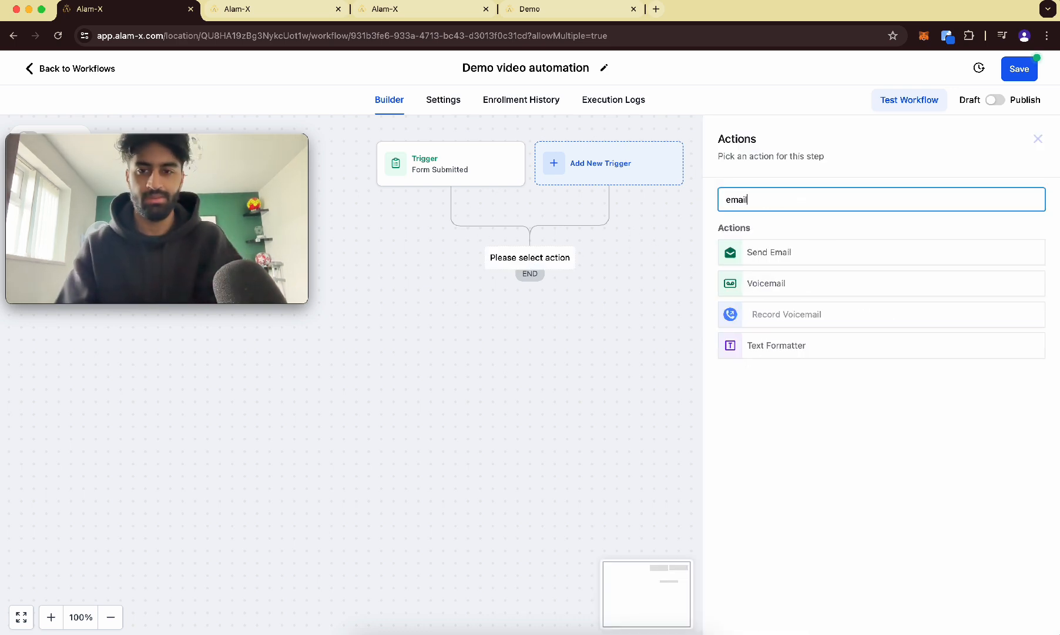
pyautogui.click(754, 253)
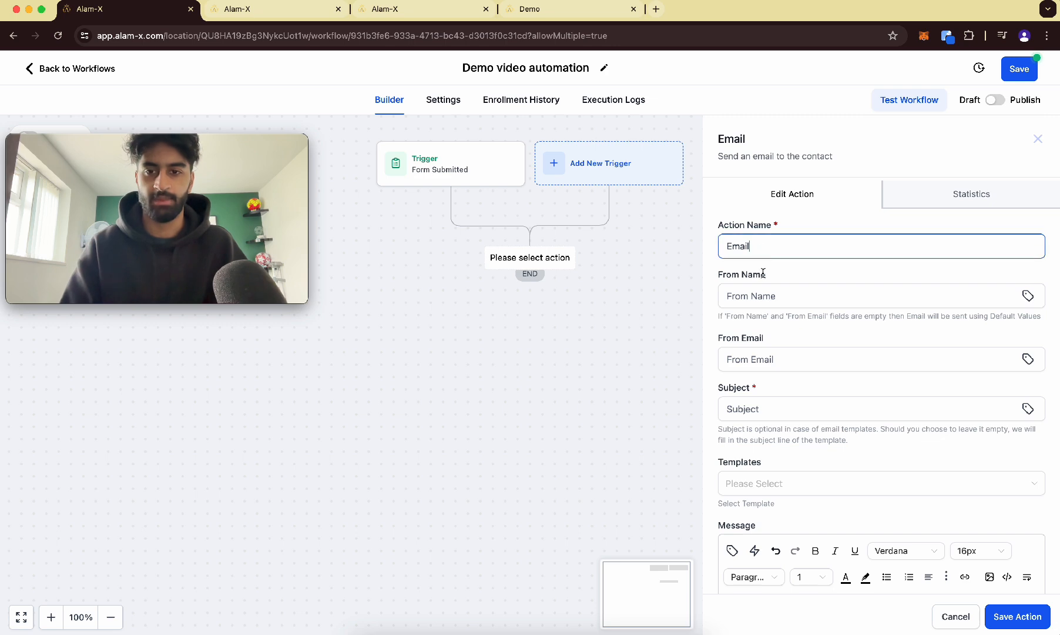
# Pick the sender's name and sender email from the suggestions, and set the subject to "Hey saw you were interested".
pyautogui.scroll(-1, 776, 403)
pyautogui.click(776, 270)
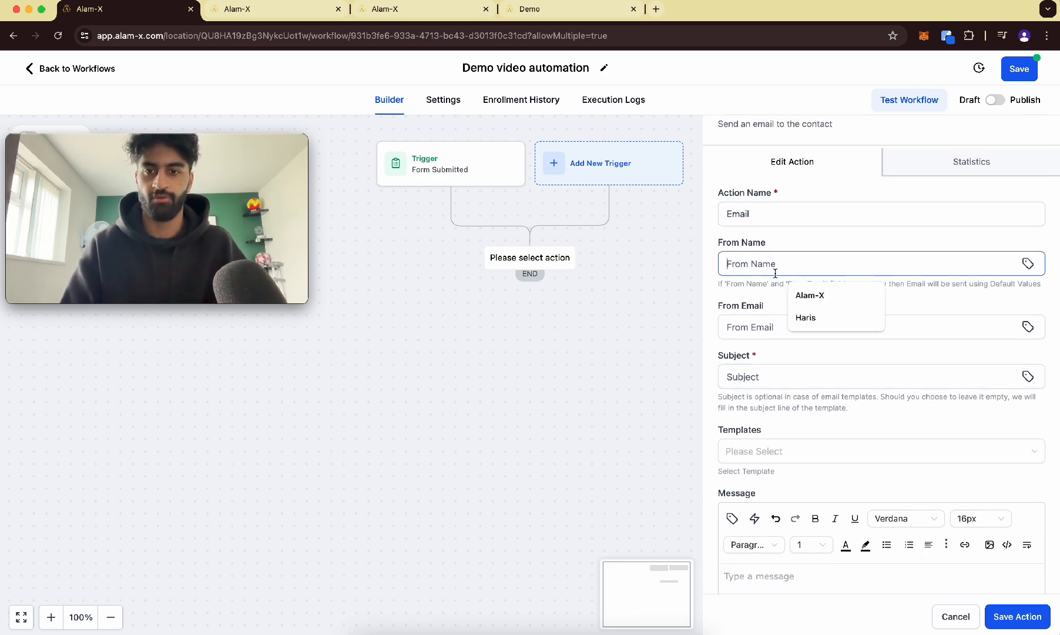
pyautogui.click(829, 314)
pyautogui.click(788, 325)
pyautogui.click(828, 357)
pyautogui.click(795, 375)
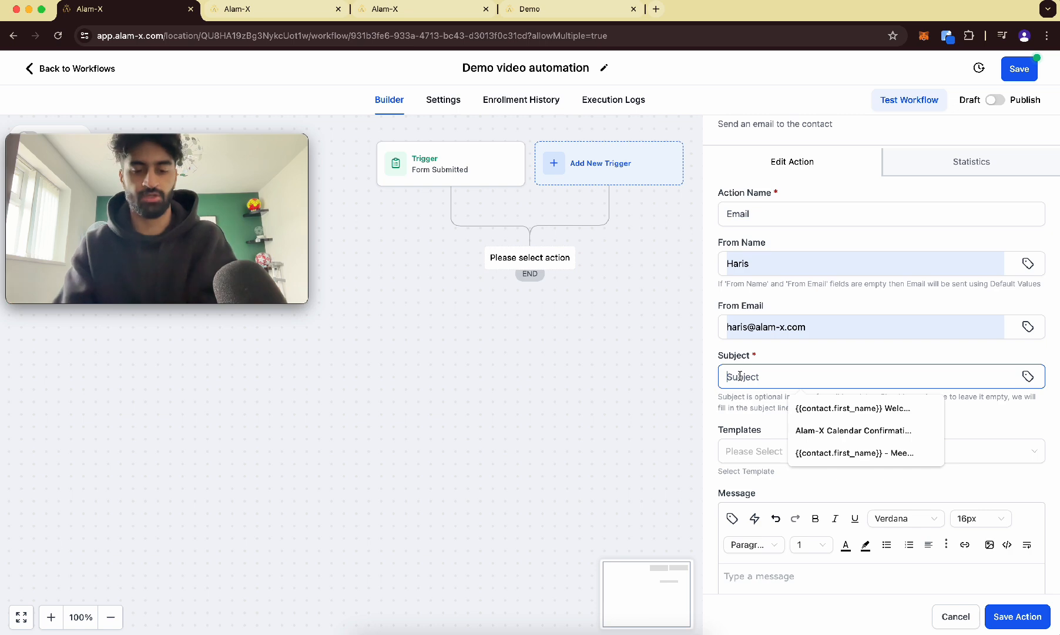
pyautogui.write('Hey saw you were interested')
# Start the email message with "hey" followed by the contact's First Name custom value.
pyautogui.scroll(-5, 836, 406)
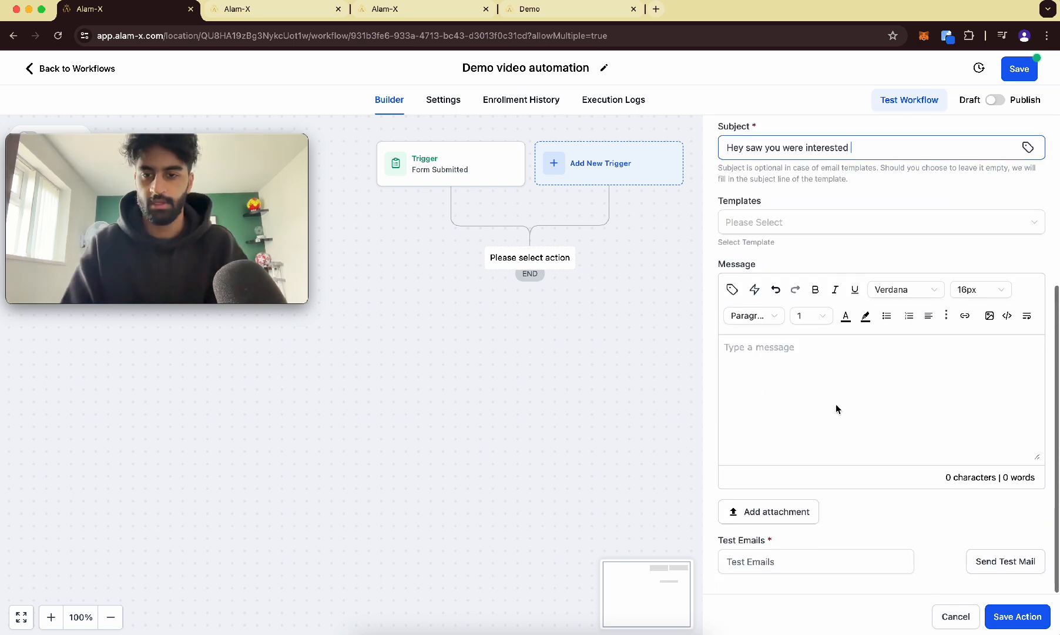
pyautogui.click(755, 361)
pyautogui.write('hey')
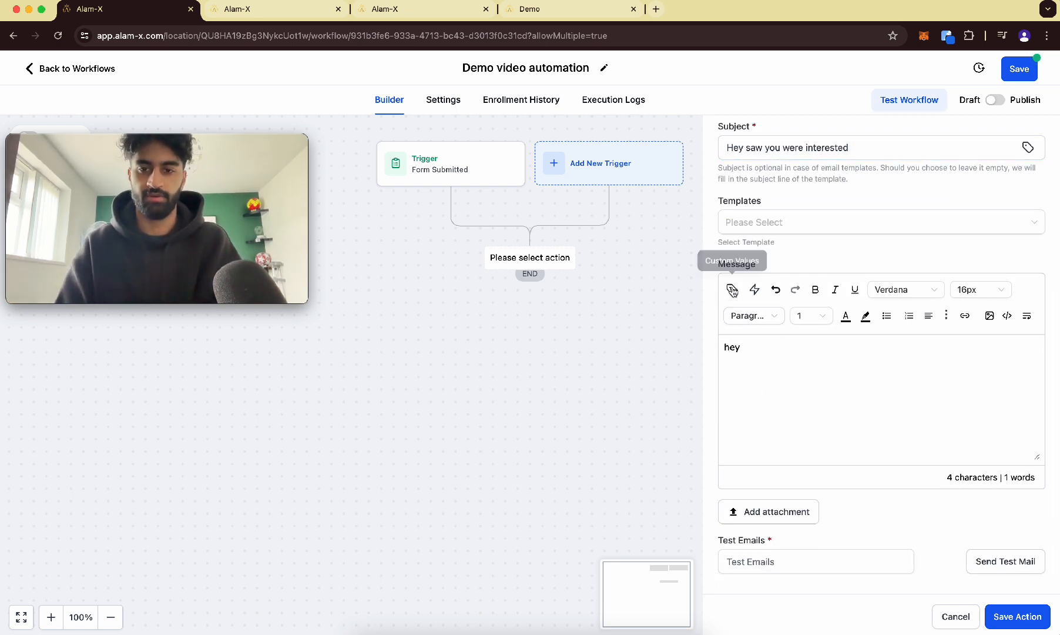
pyautogui.click(732, 290)
pyautogui.click(734, 346)
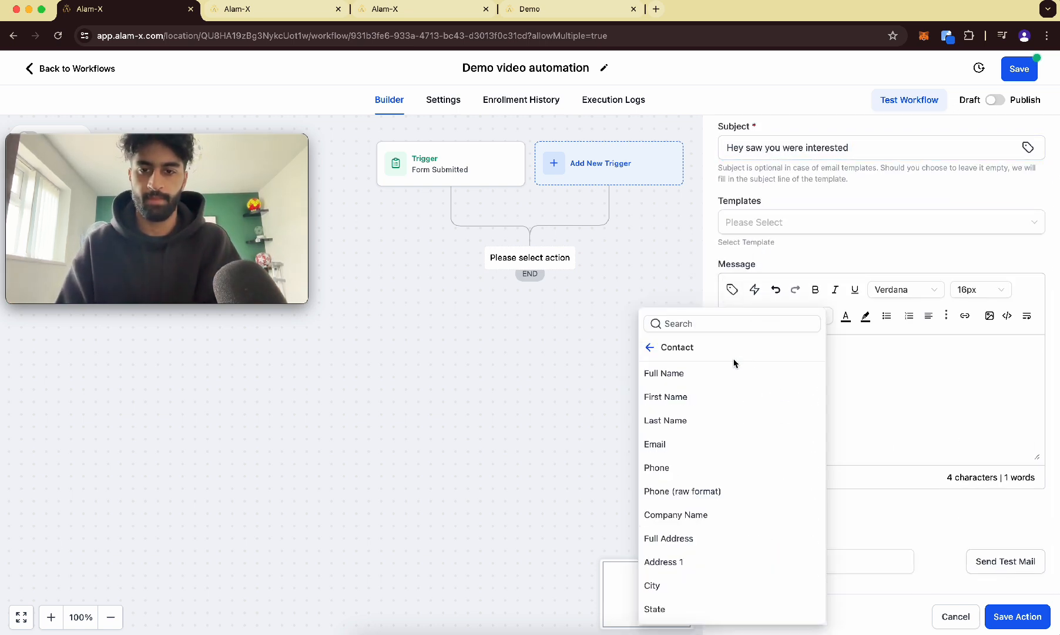
pyautogui.click(707, 395)
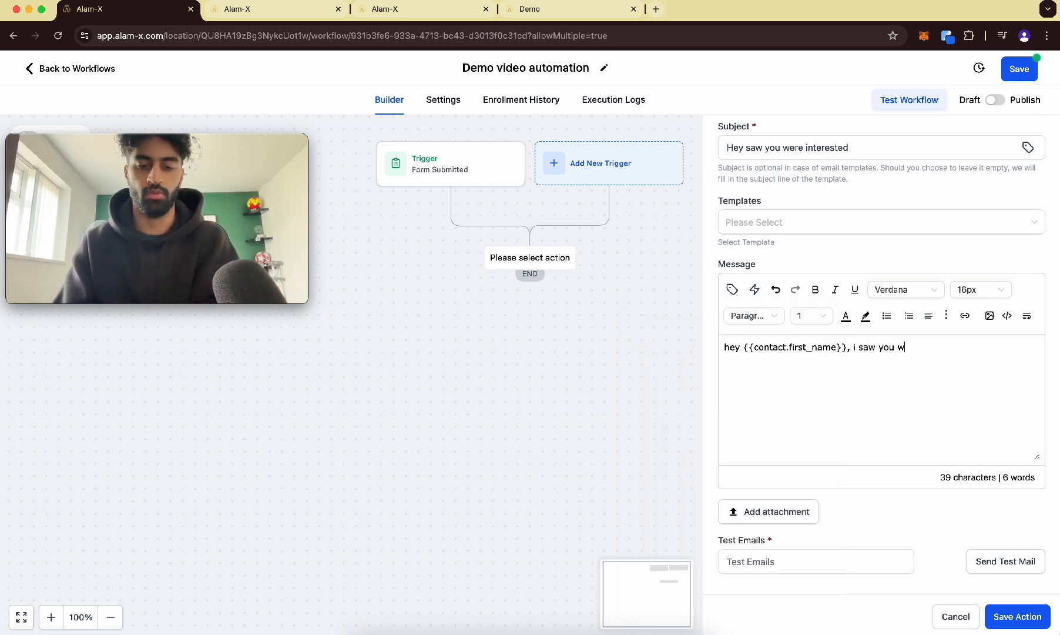
# Continue the message with ", i saw you were interested", an offer of a free Zoom call for questions, and "Book a meeting with me here:".
pyautogui.write(', i saw you were interested')
pyautogui.press('Return')
pyautogui.write('I')
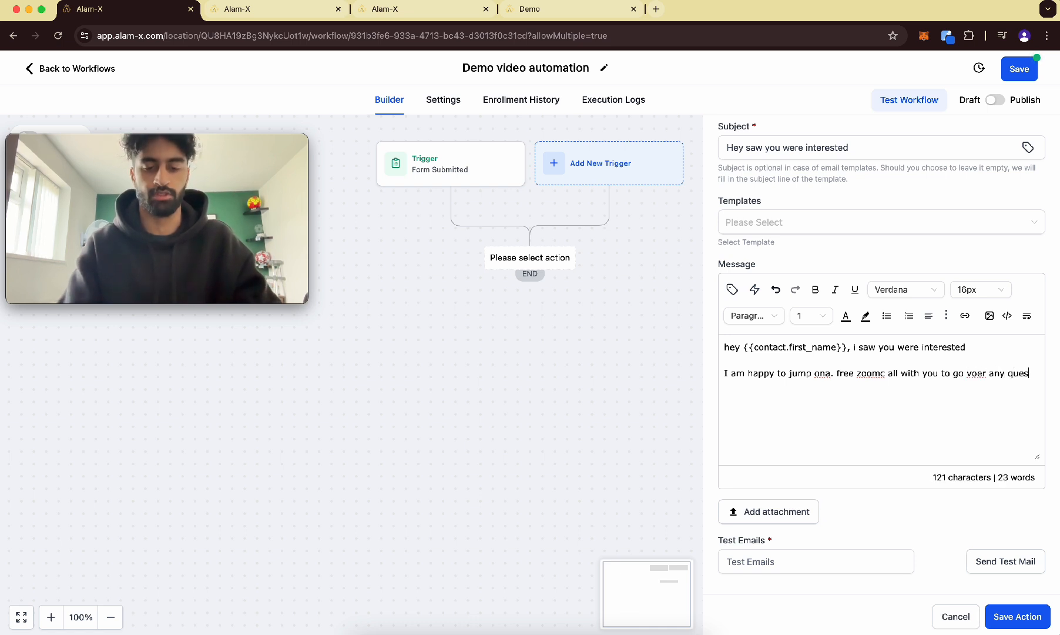
pyautogui.press('BackSpace')
pyautogui.write('.')
pyautogui.press('Return')
pyautogui.write('Book a meeting with me here:')
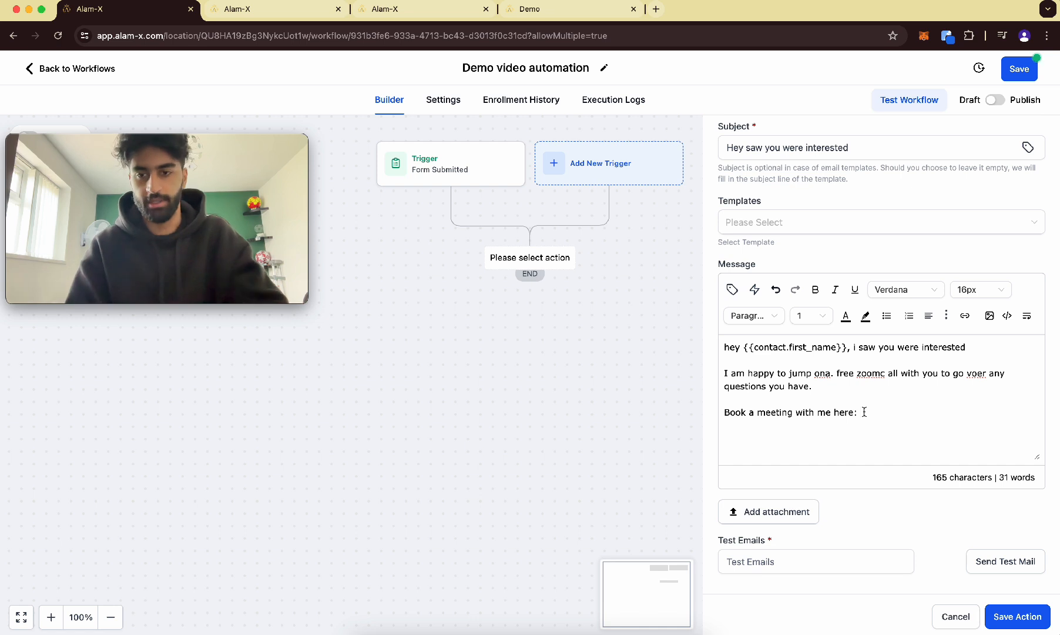
# Insert the user's Calendar Link custom value after the booking line and save the email action.
pyautogui.click(732, 289)
pyautogui.click(651, 348)
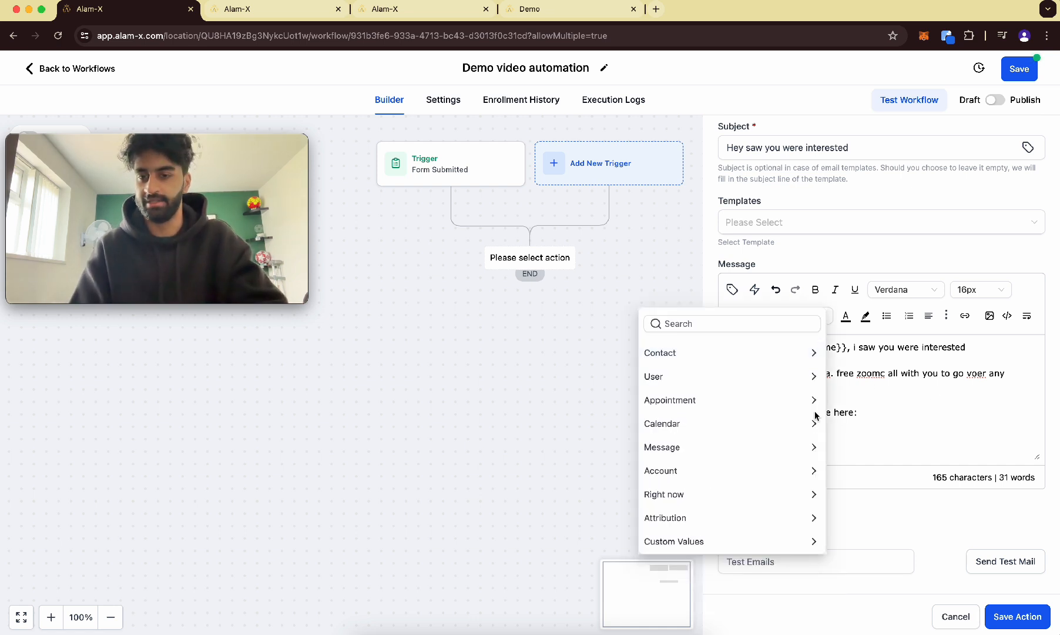
pyautogui.click(669, 377)
pyautogui.click(682, 537)
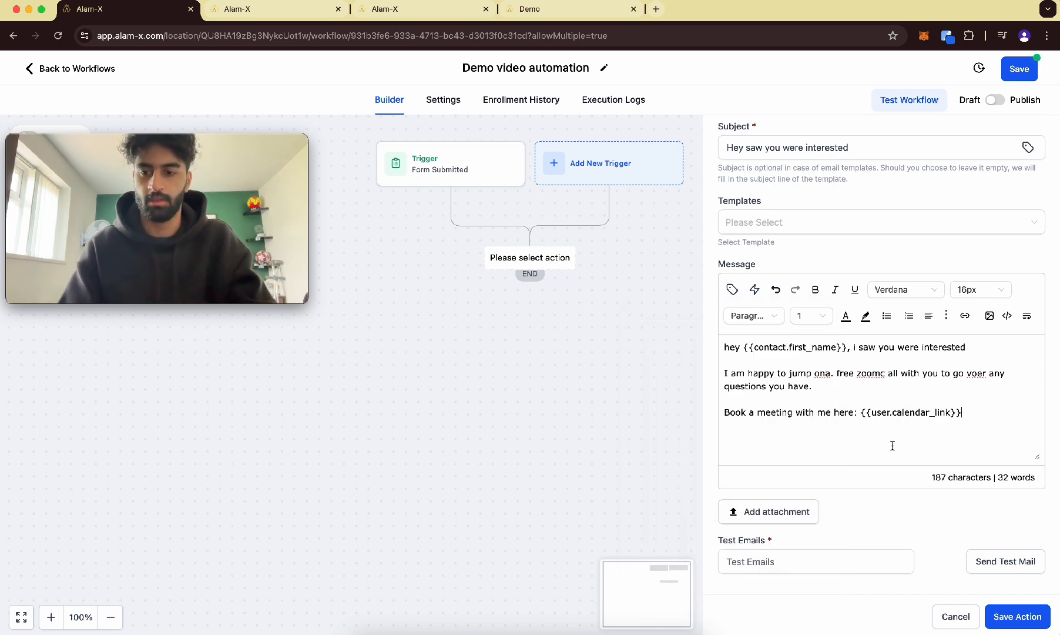
pyautogui.click(1020, 616)
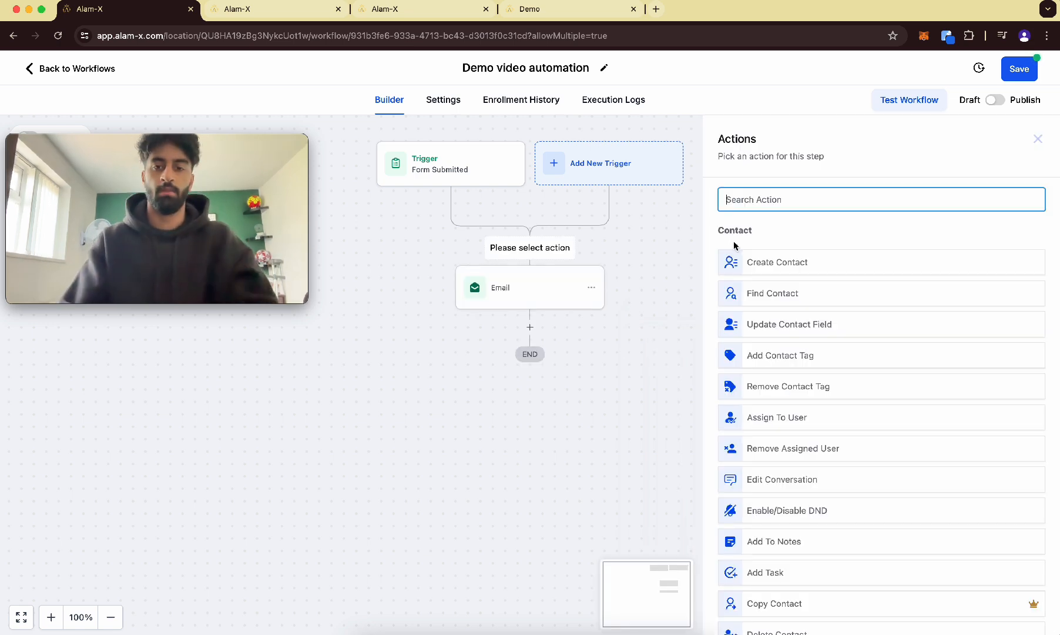
# Add a Wait action with a time delay of 2 hours before the email and save it.
pyautogui.write('wait')
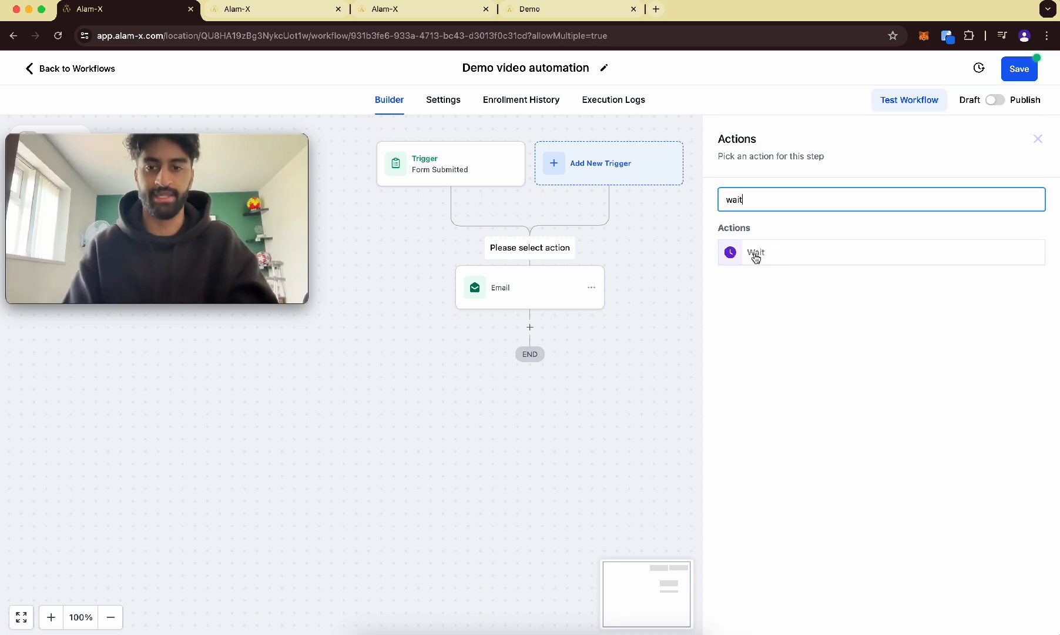
pyautogui.click(756, 253)
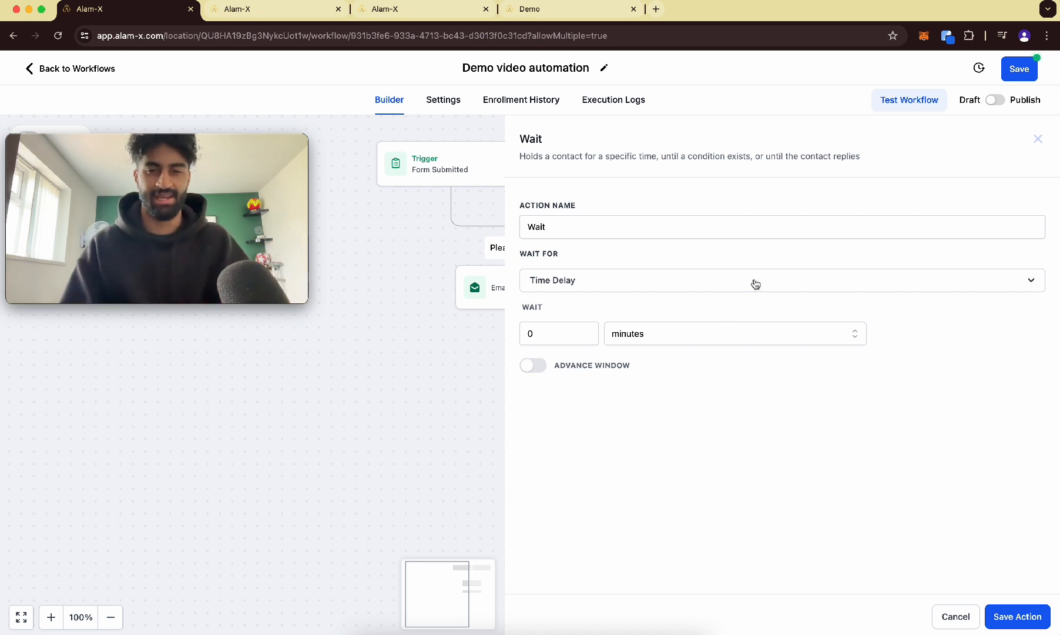
pyautogui.click(649, 339)
pyautogui.click(625, 384)
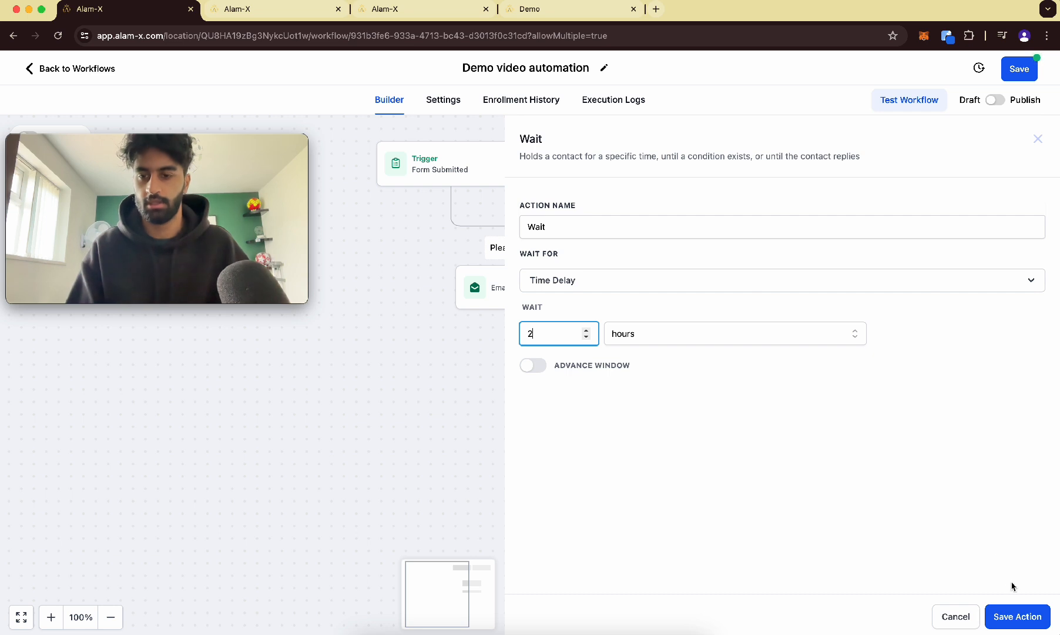
pyautogui.click(1015, 617)
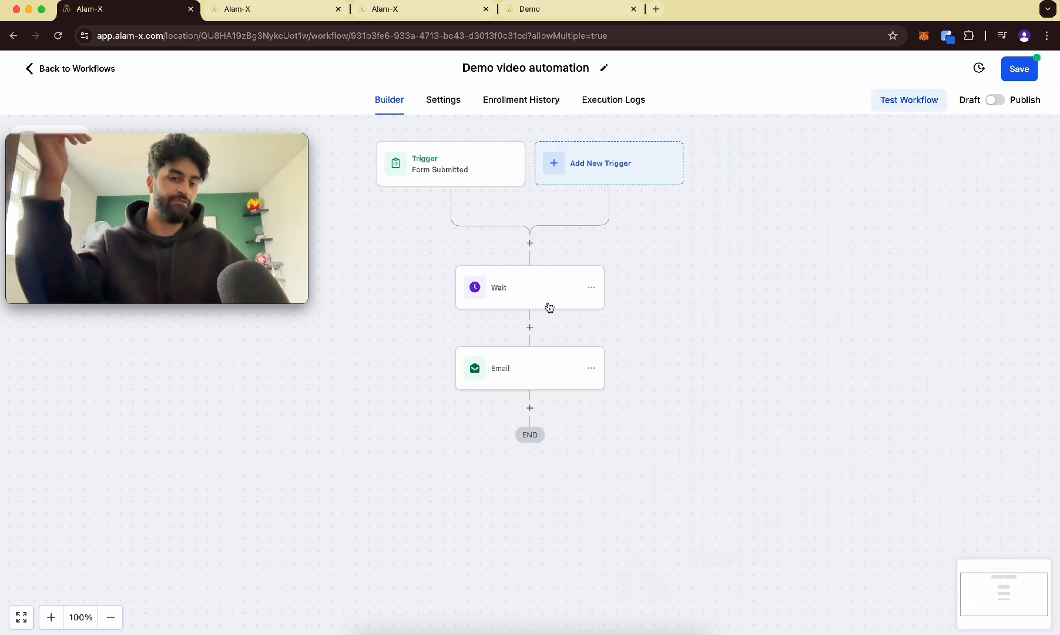
# Rename the Wait action to "Wait 2 hours" and save it.
pyautogui.click(556, 293)
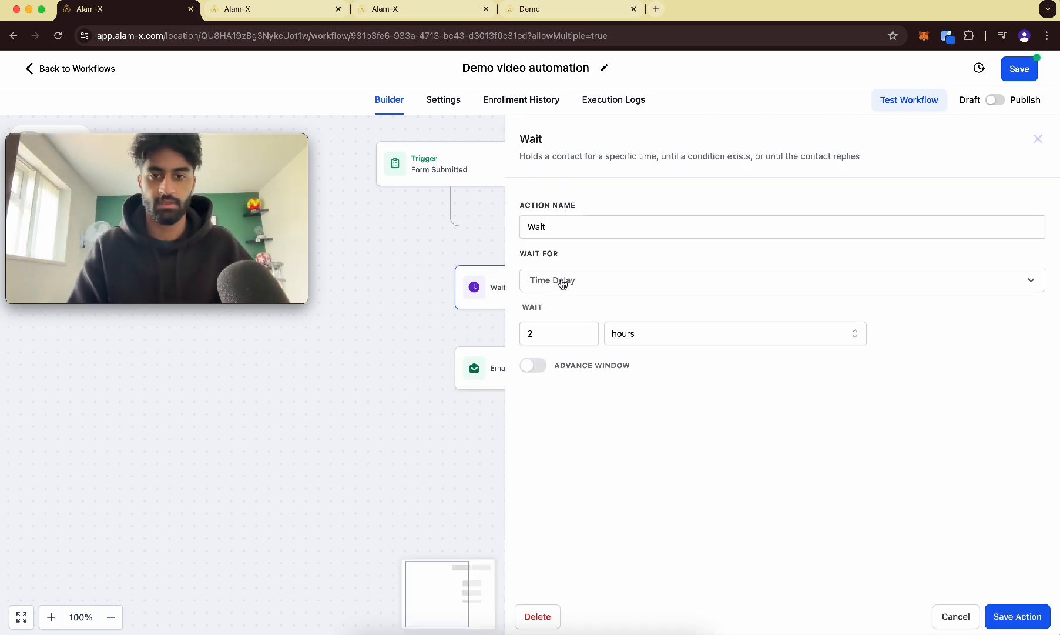
pyautogui.click(576, 231)
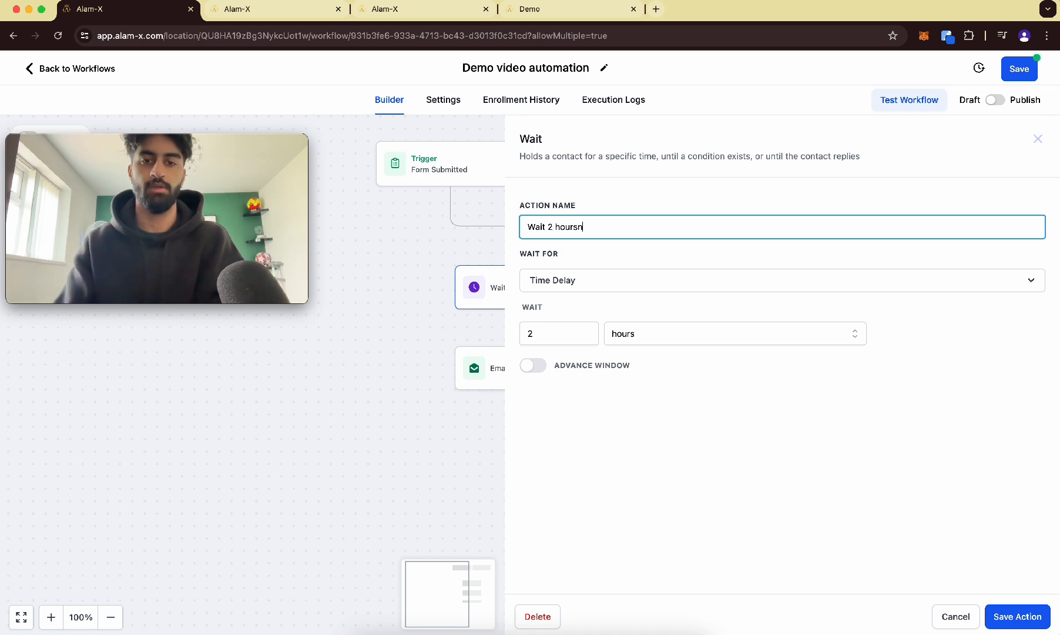
pyautogui.write('2 hours')
pyautogui.click(1018, 617)
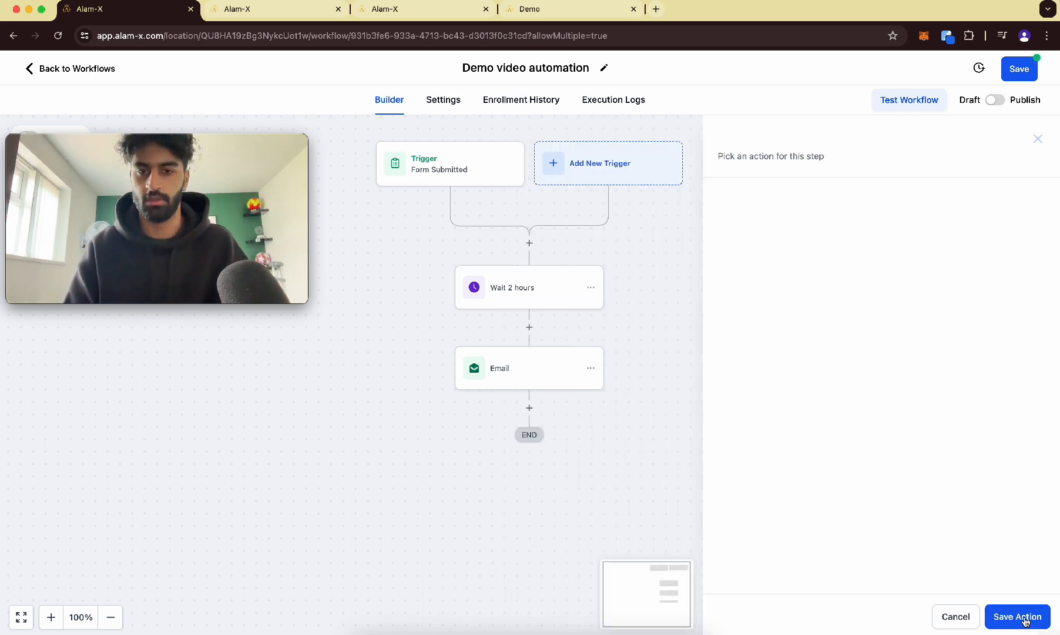
# Save the workflow.
pyautogui.scroll(5, 570, 314)
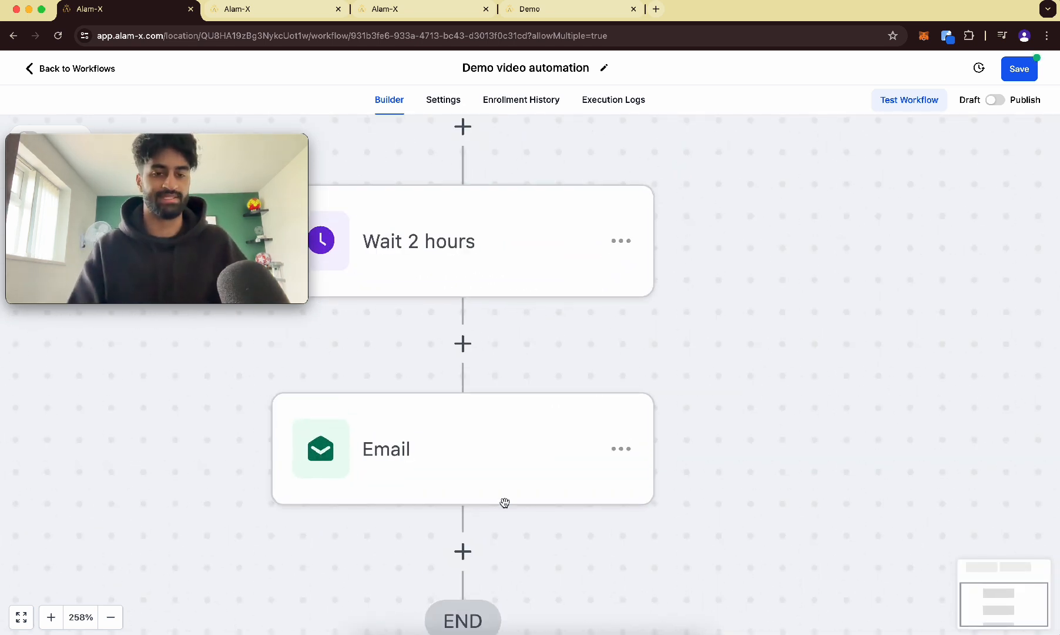
pyautogui.scroll(-5, 486, 445)
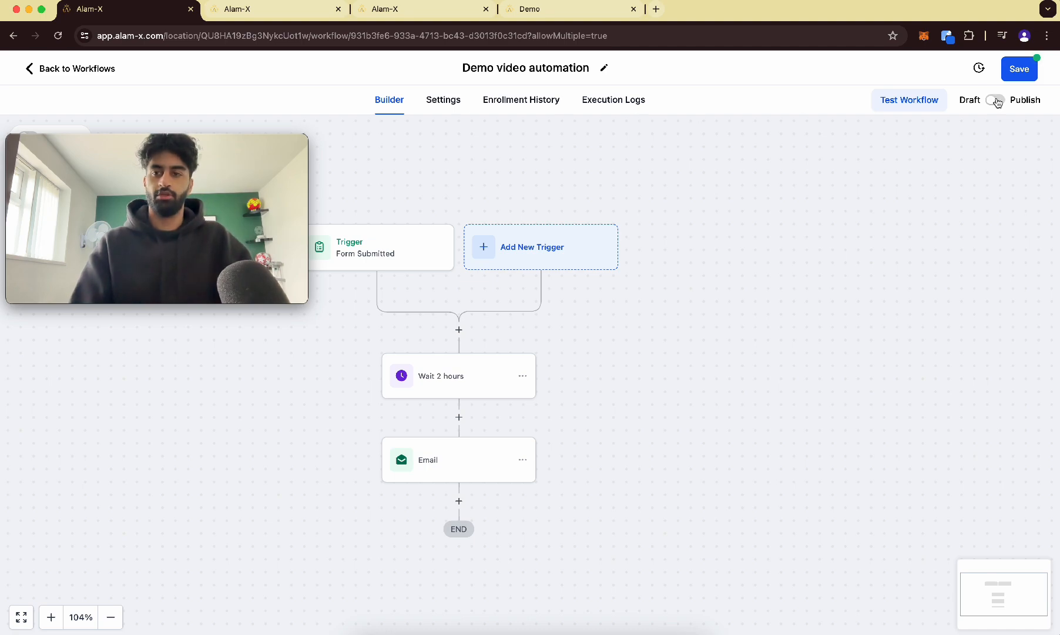
pyautogui.click(1020, 71)
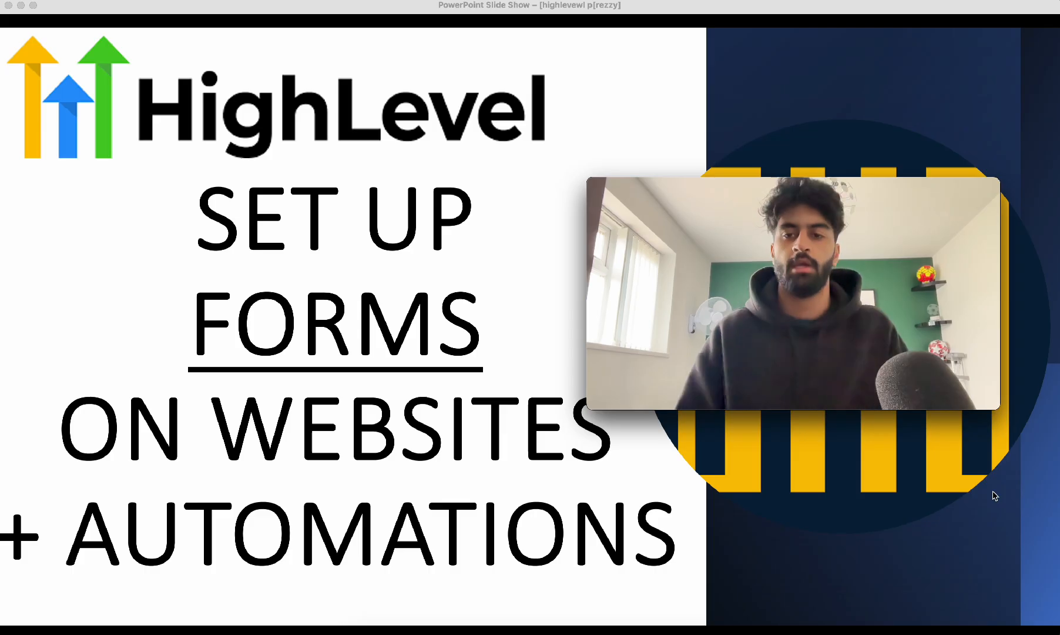